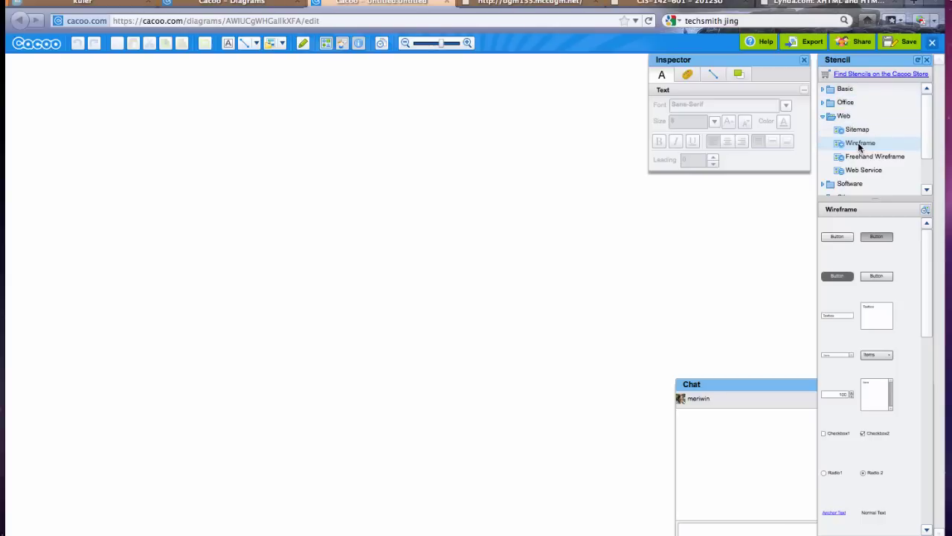
Show the Web > Wireframe stencil shapes and scroll down to the image and Panel shapes
left_click(858, 142)
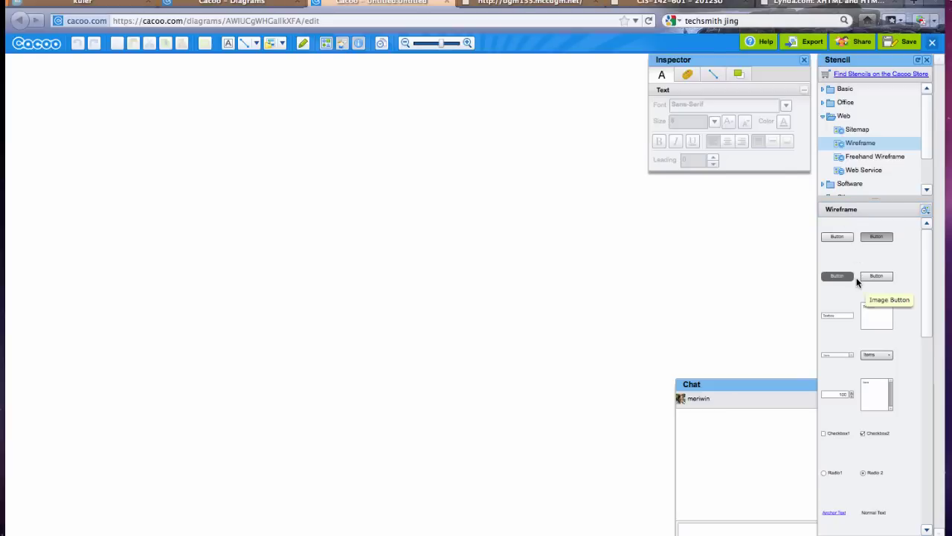
scroll(871, 414, "down", 3)
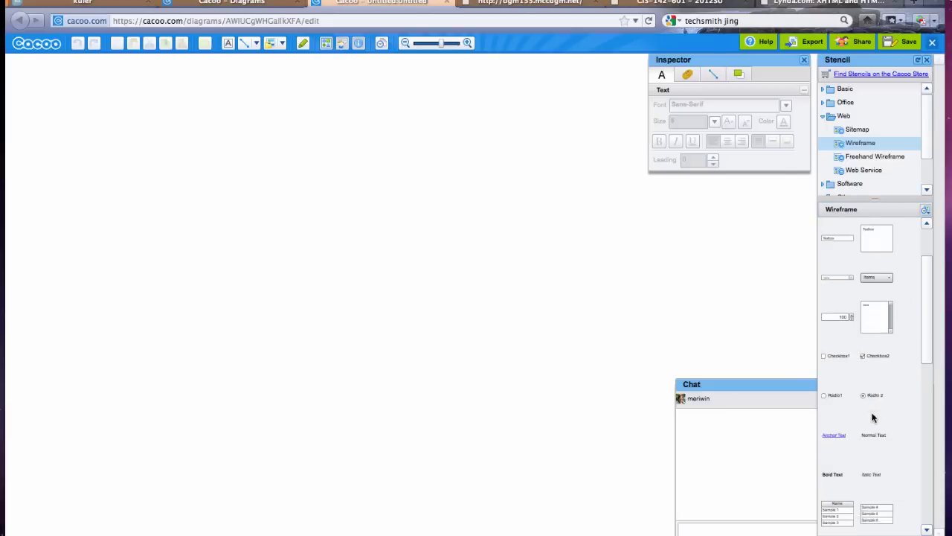
scroll(872, 417, "down", 4)
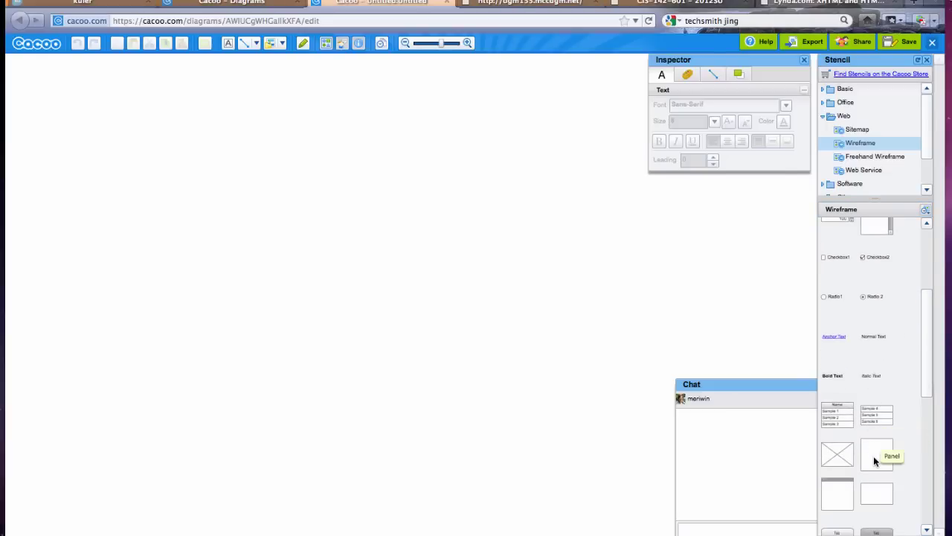
Add a Panel shape to the canvas, fill it black, and enlarge it
left_click_drag(876, 461, 176, 178)
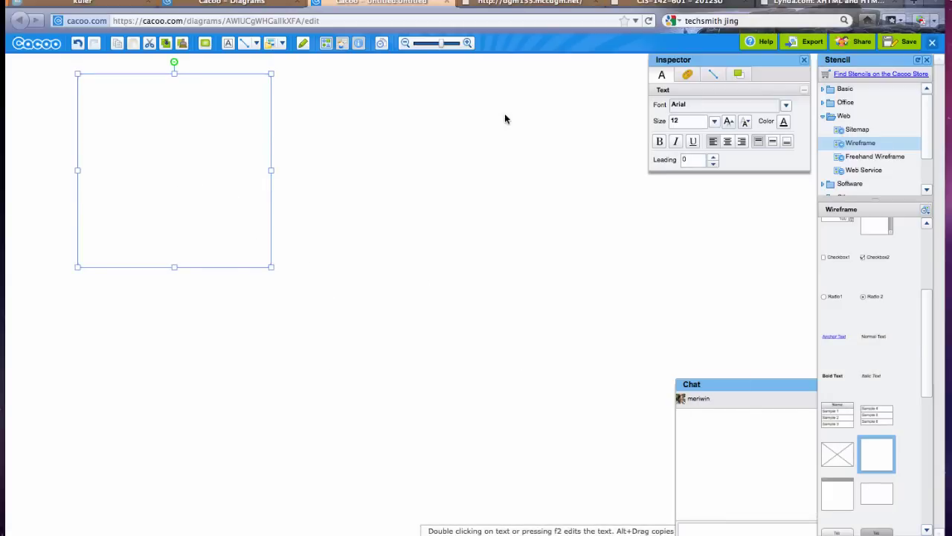
left_click(687, 76)
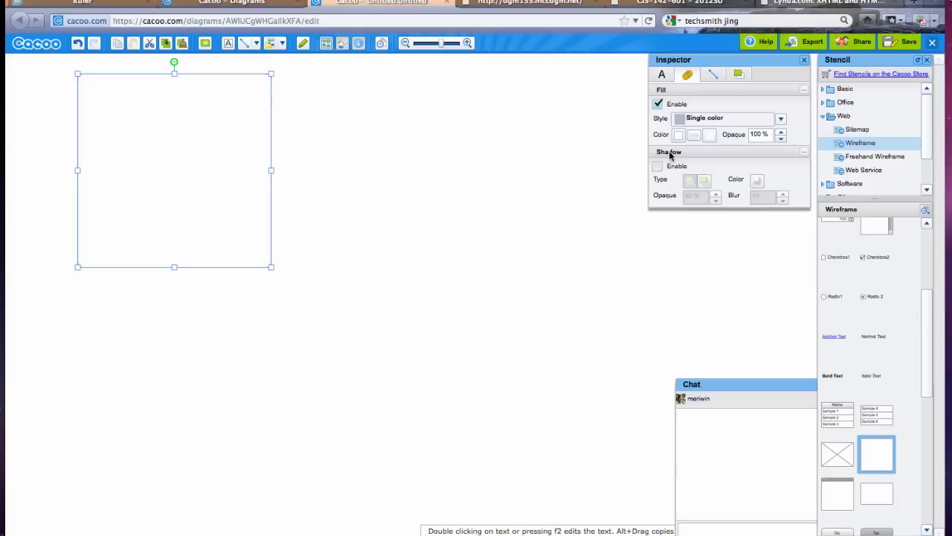
left_click(679, 134)
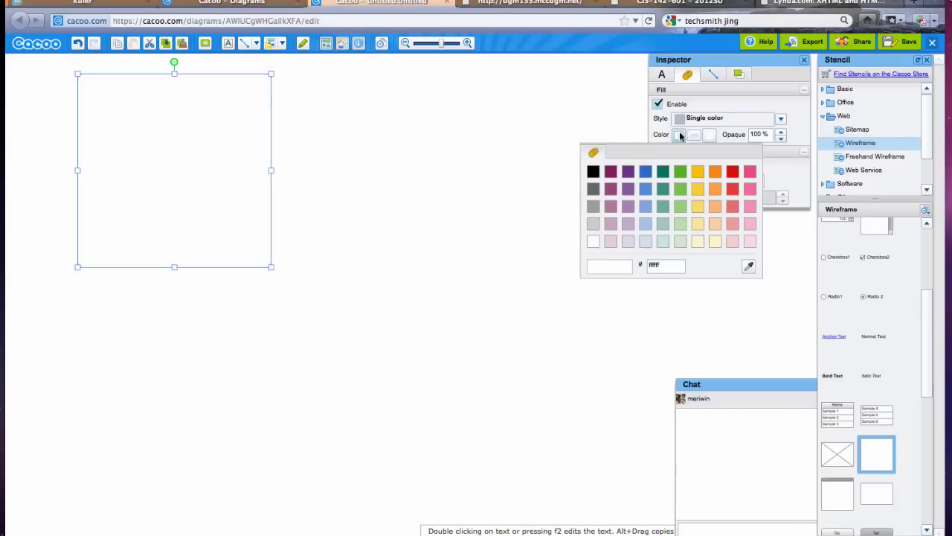
left_click(594, 173)
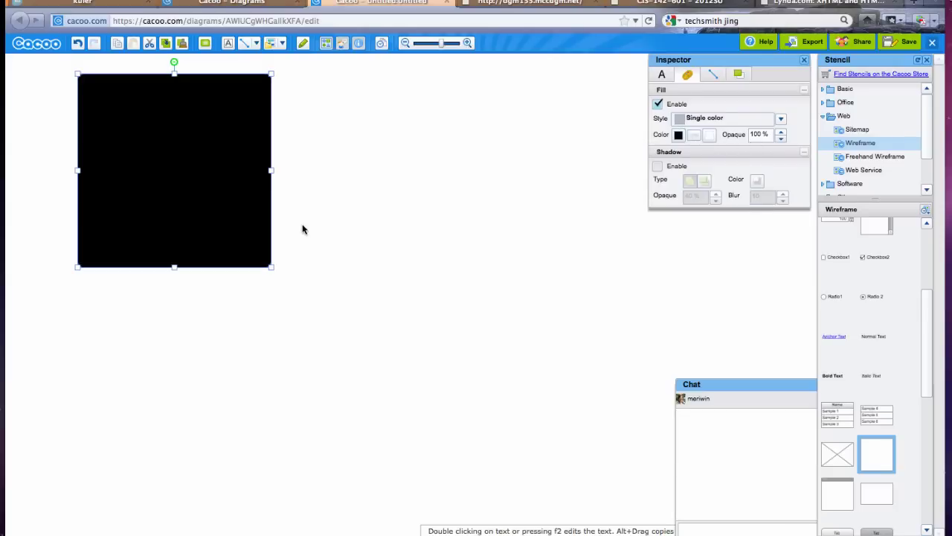
left_click_drag(271, 267, 625, 506)
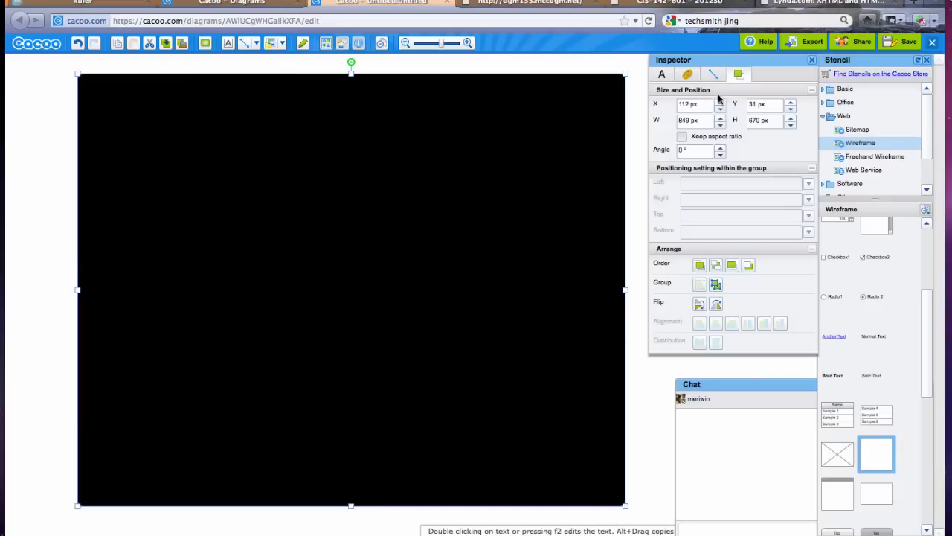
Size the black rectangle to W 1040, H 1000 at X 30, Y 10, then zoom out
left_click(703, 121)
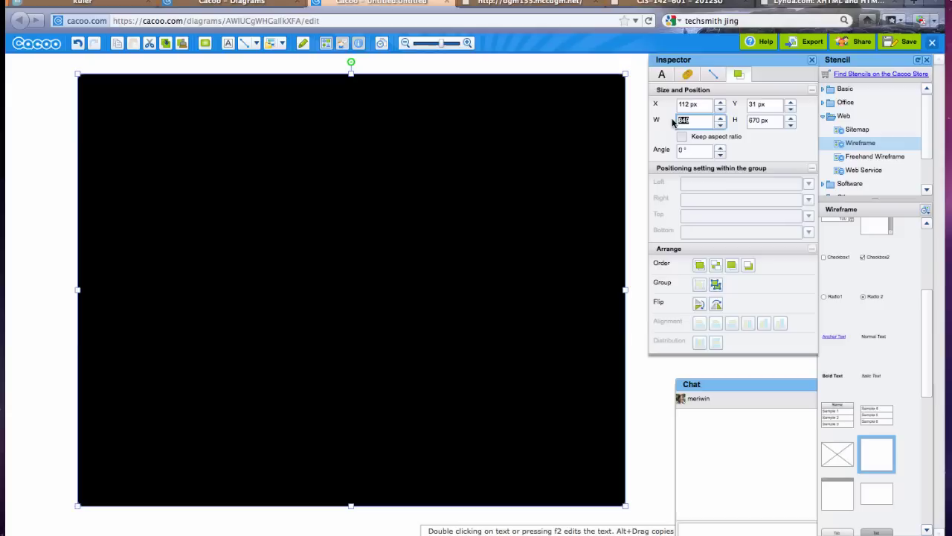
type("1040")
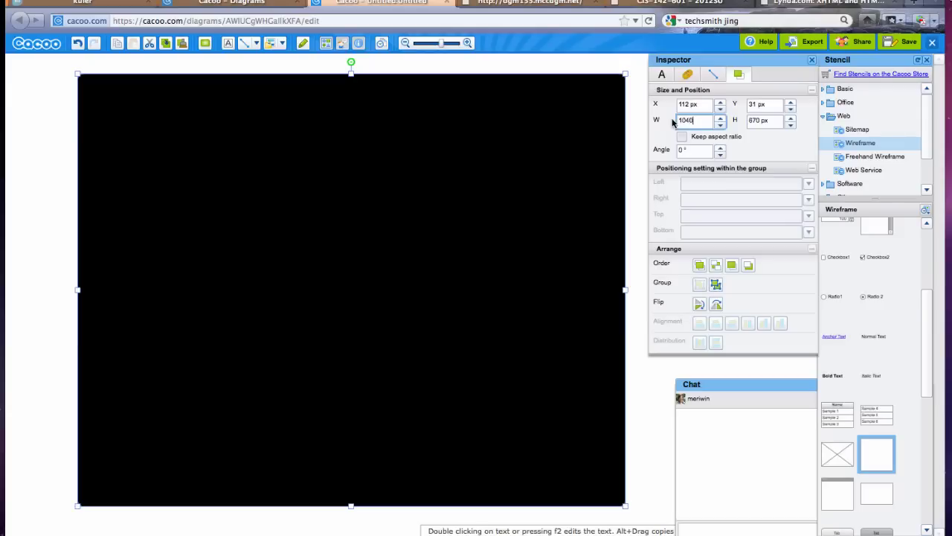
left_click(768, 123)
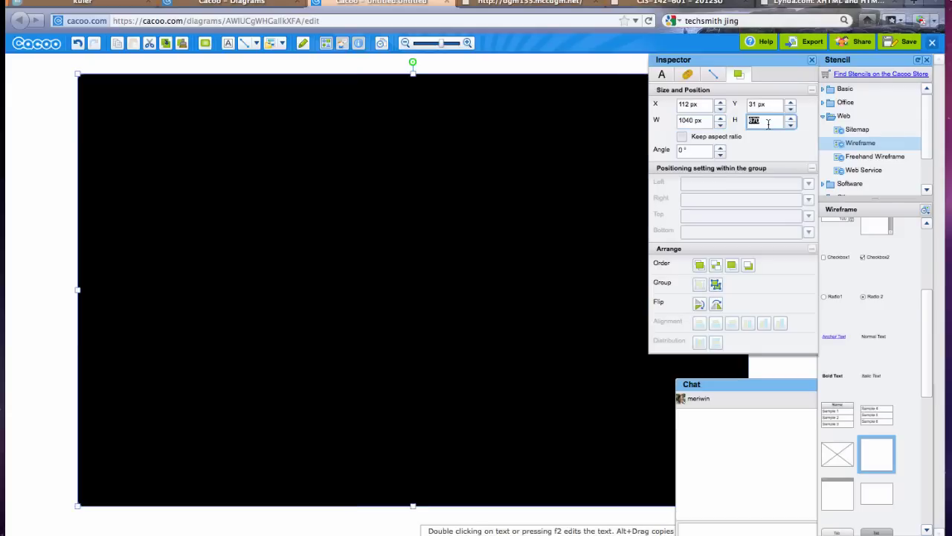
type("1000")
left_click(704, 109)
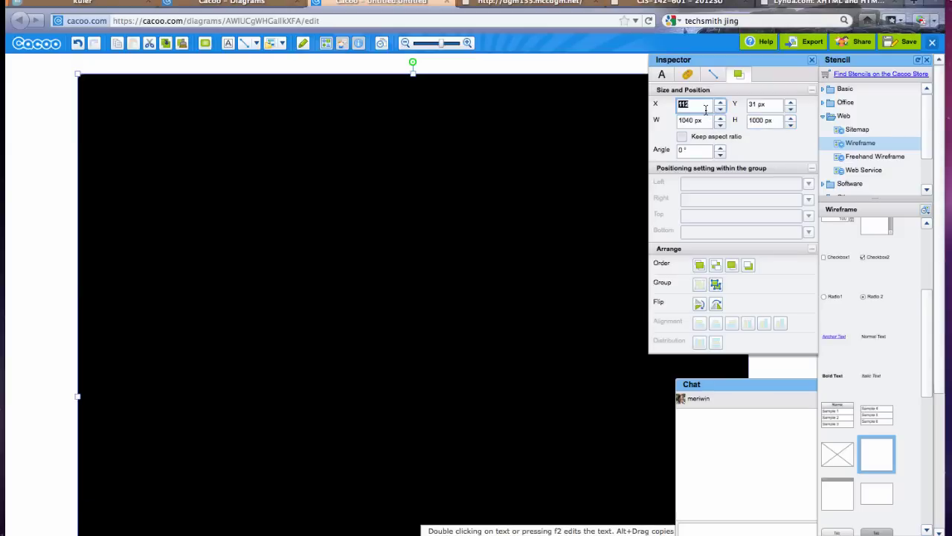
type("30")
left_click(770, 107)
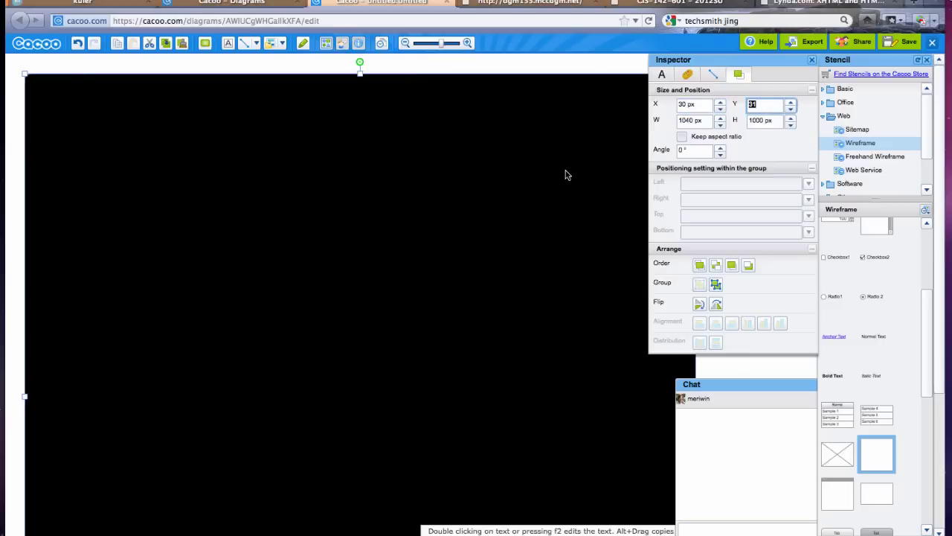
type("10")
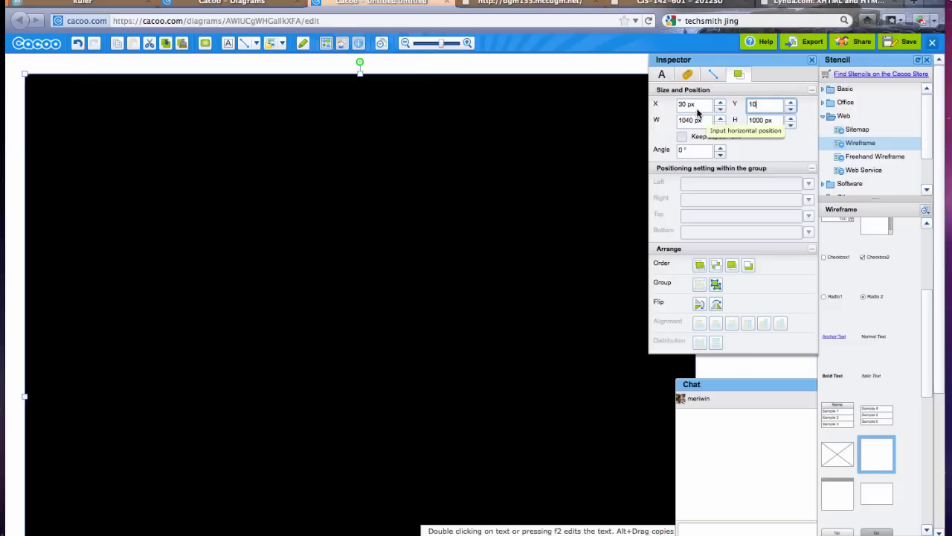
key("Return")
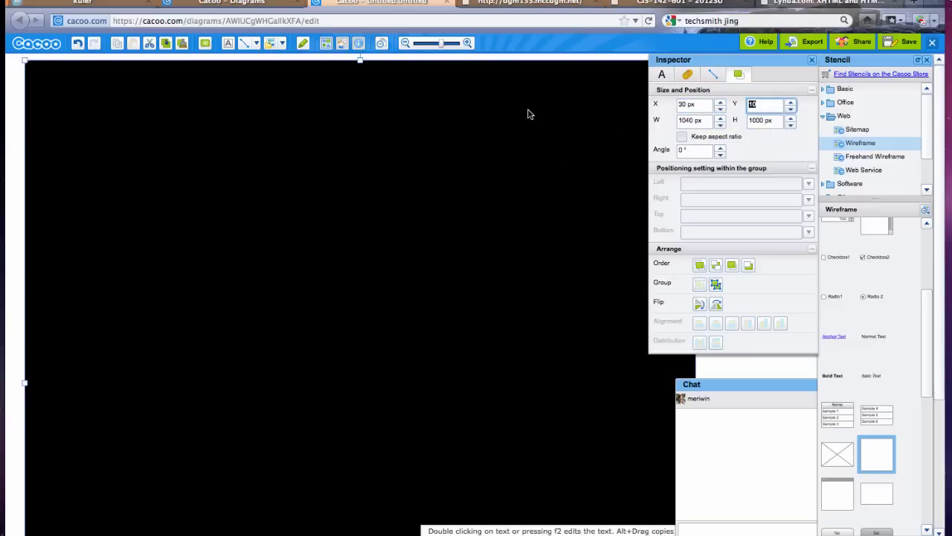
left_click(439, 45)
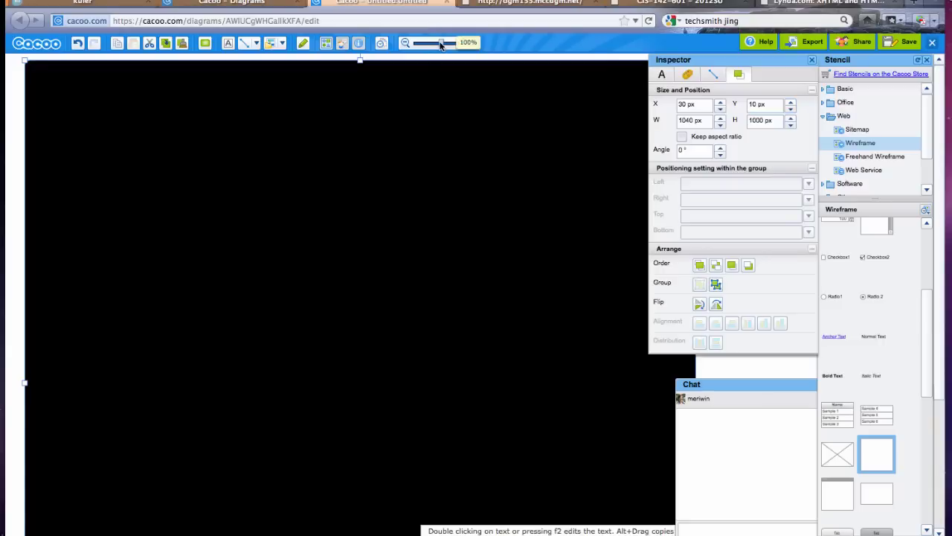
left_click_drag(437, 45, 431, 43)
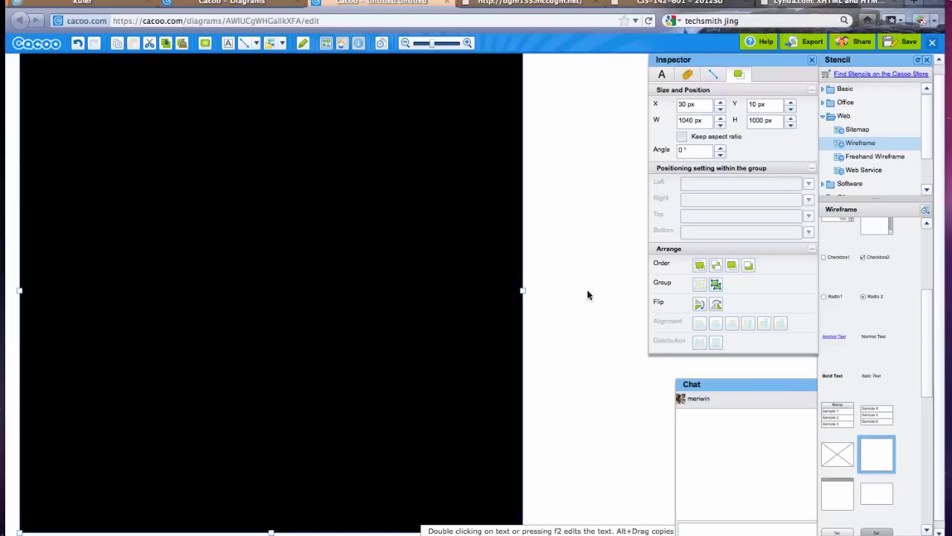
Add a rectangle on the black background, enlarge it, and set its width to 940
left_click(871, 456)
left_click_drag(871, 456, 112, 141)
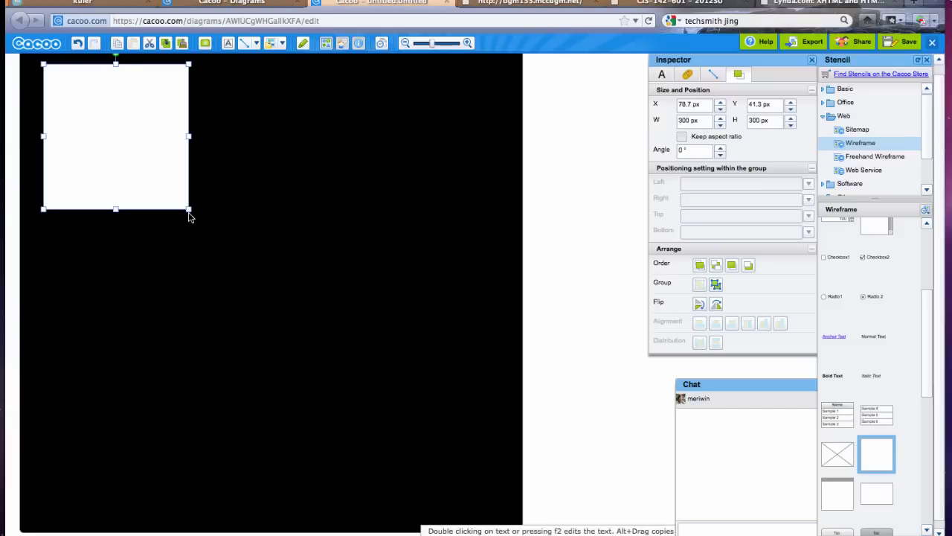
left_click_drag(188, 209, 497, 513)
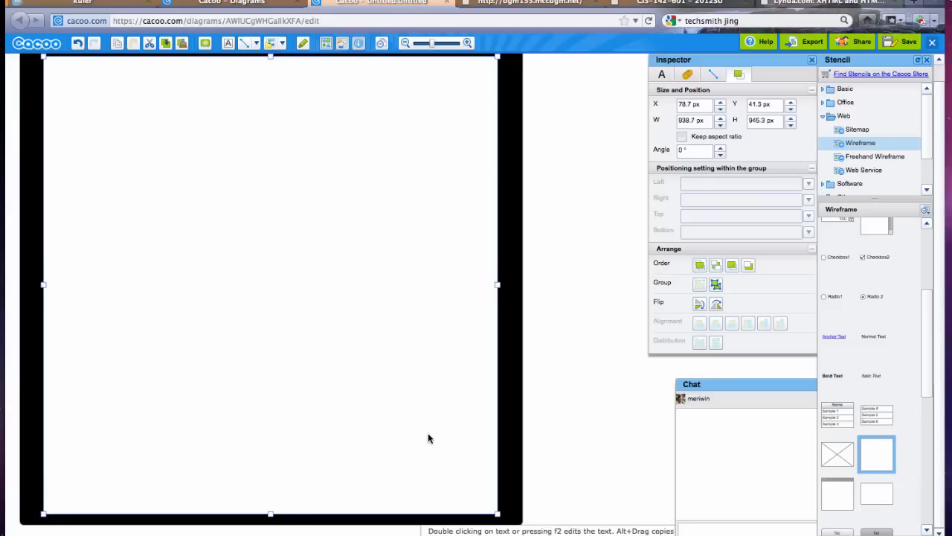
left_click(694, 121)
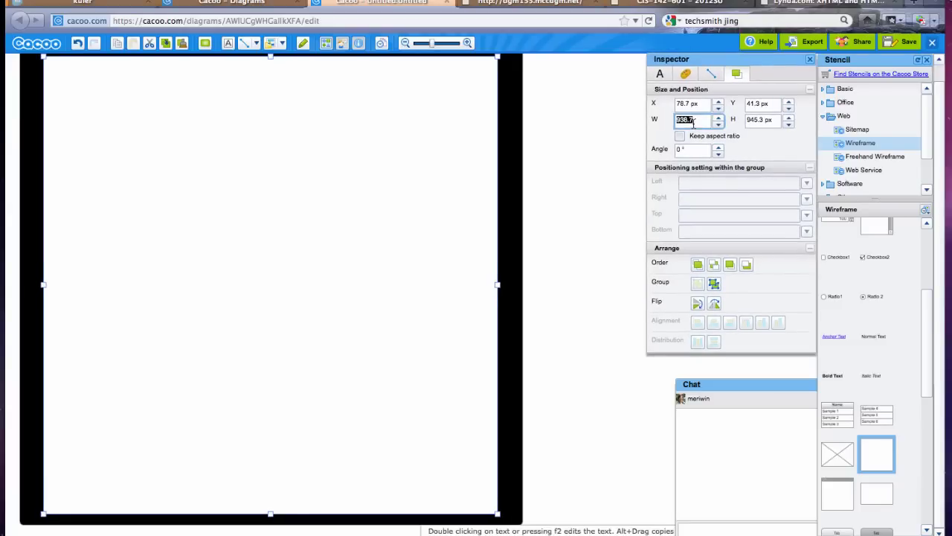
type("940")
left_click(569, 200)
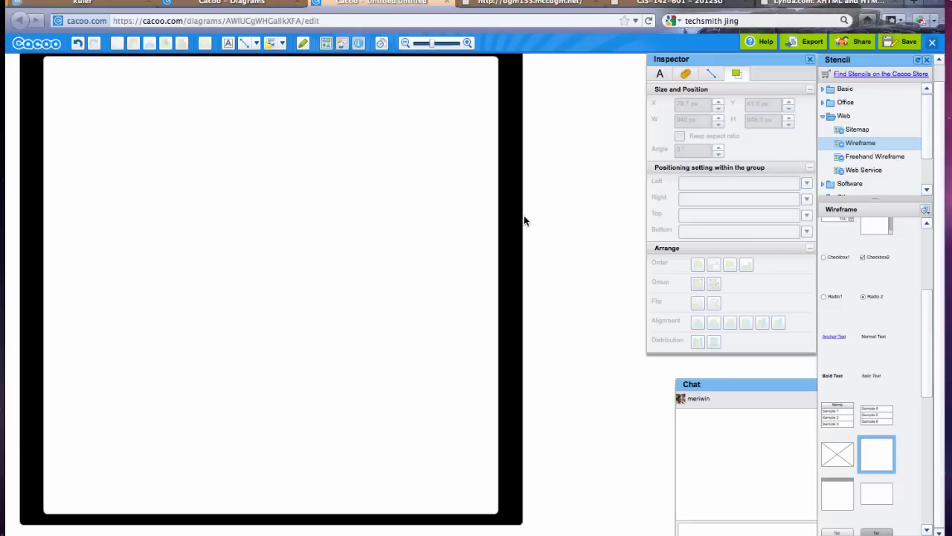
Nudge the content rectangle slightly right to X 80 and fill it grey
left_click(362, 205)
left_click_drag(362, 202, 369, 201)
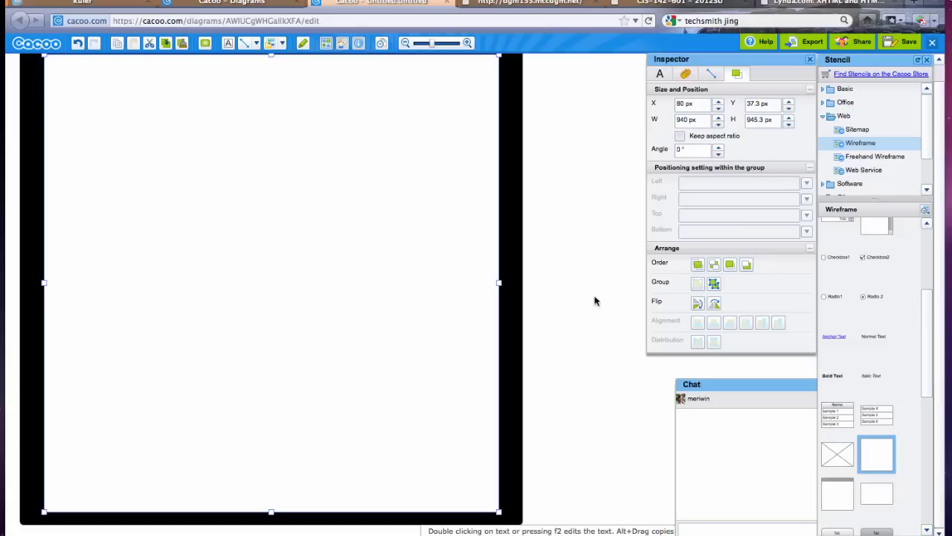
left_click(686, 76)
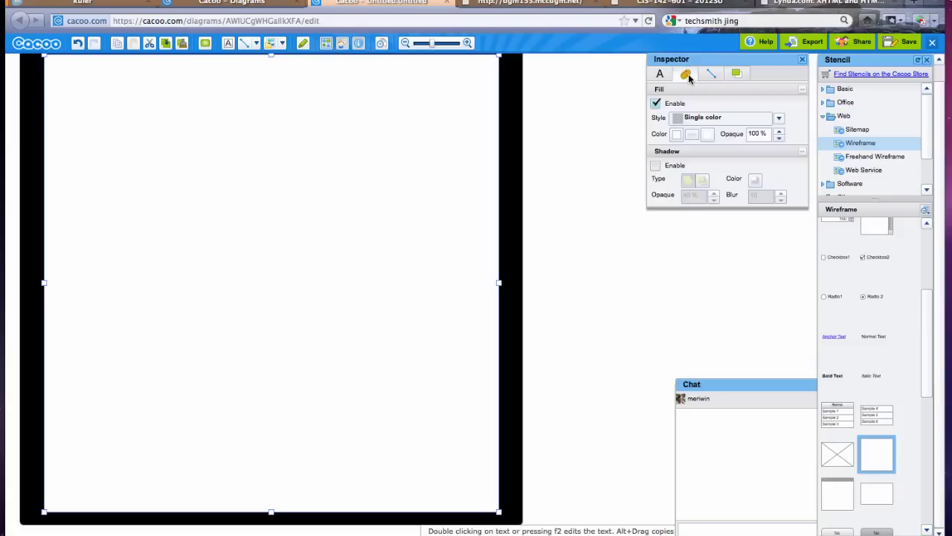
left_click(676, 134)
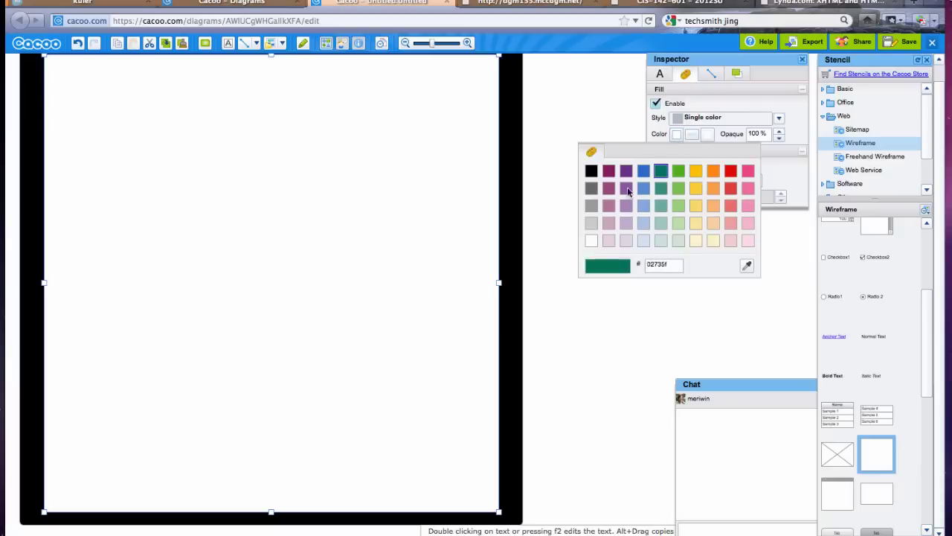
left_click(592, 205)
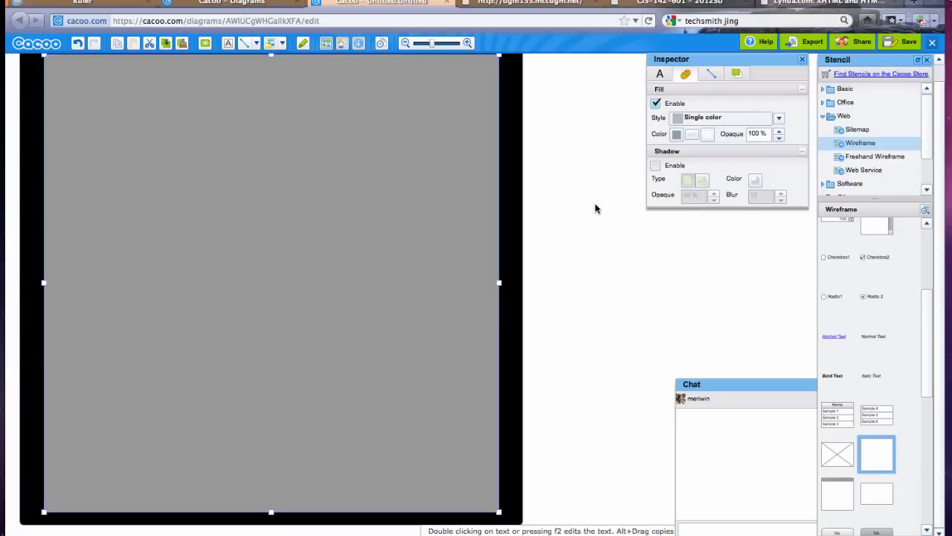
scroll(595, 208, "up", 1)
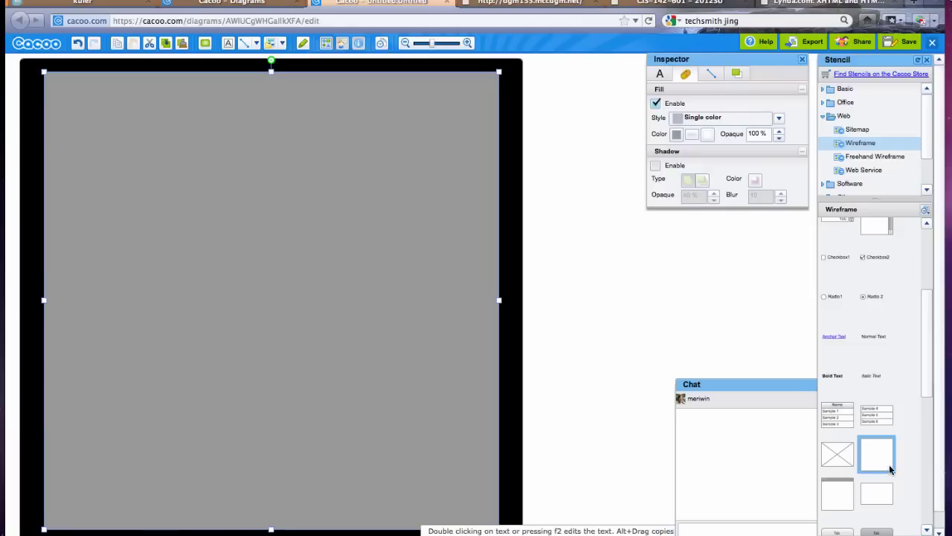
Add a white header band box at the top of the grey frame
left_click_drag(889, 465, 136, 163)
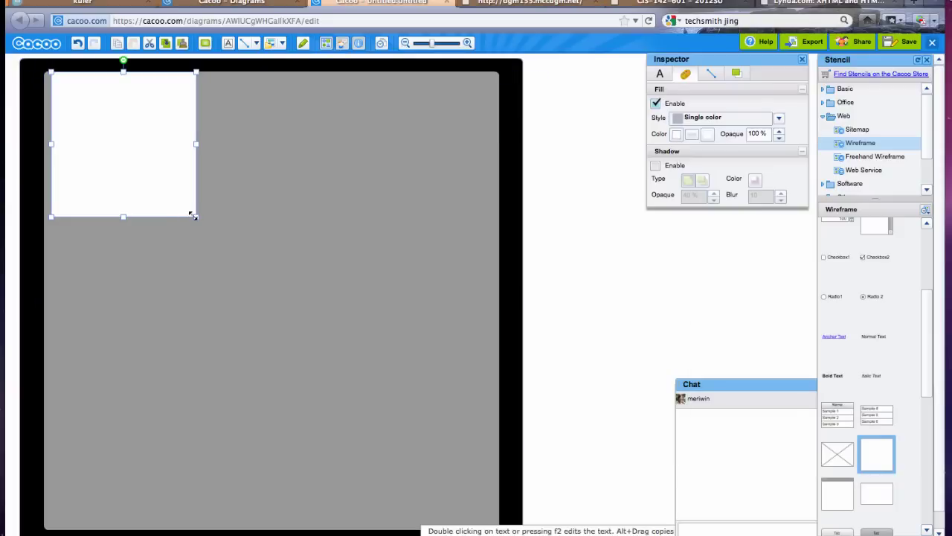
left_click_drag(197, 218, 493, 126)
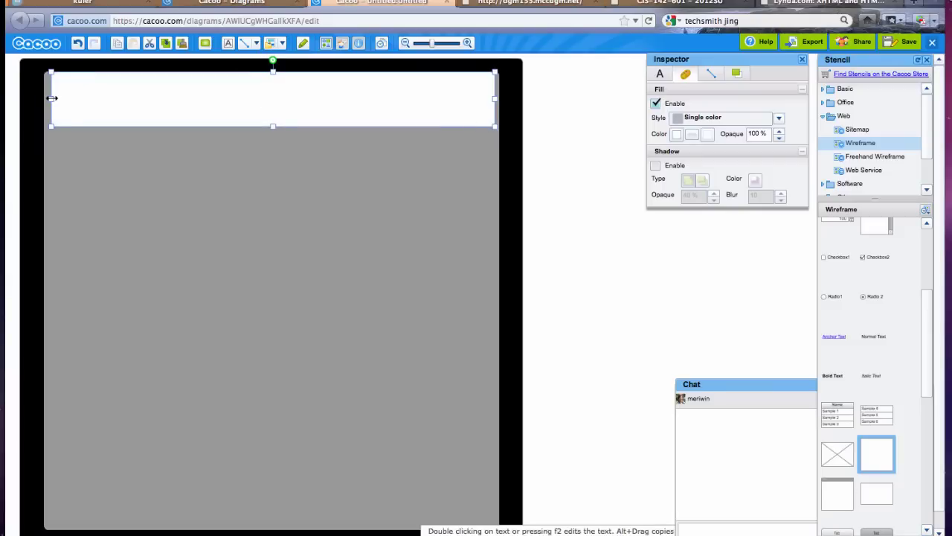
left_click_drag(52, 98, 50, 98)
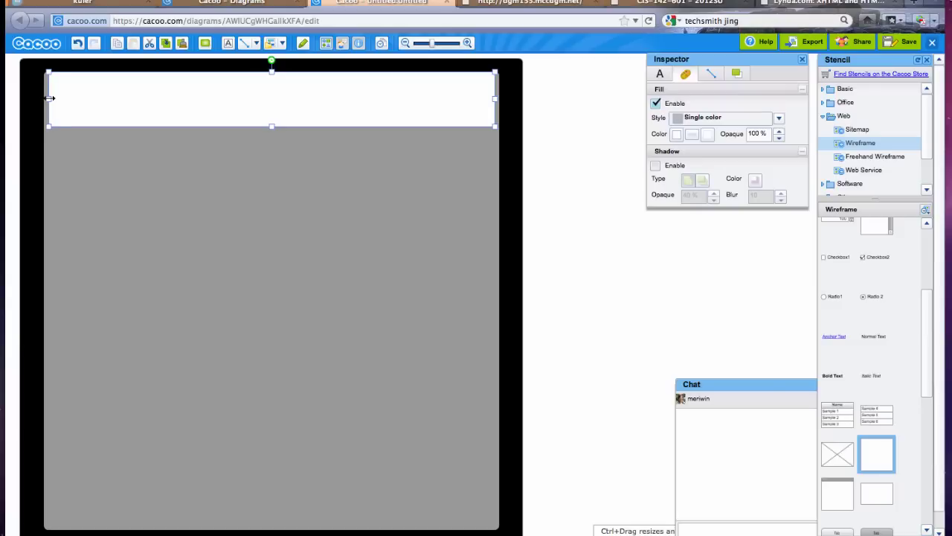
left_click_drag(148, 99, 149, 104)
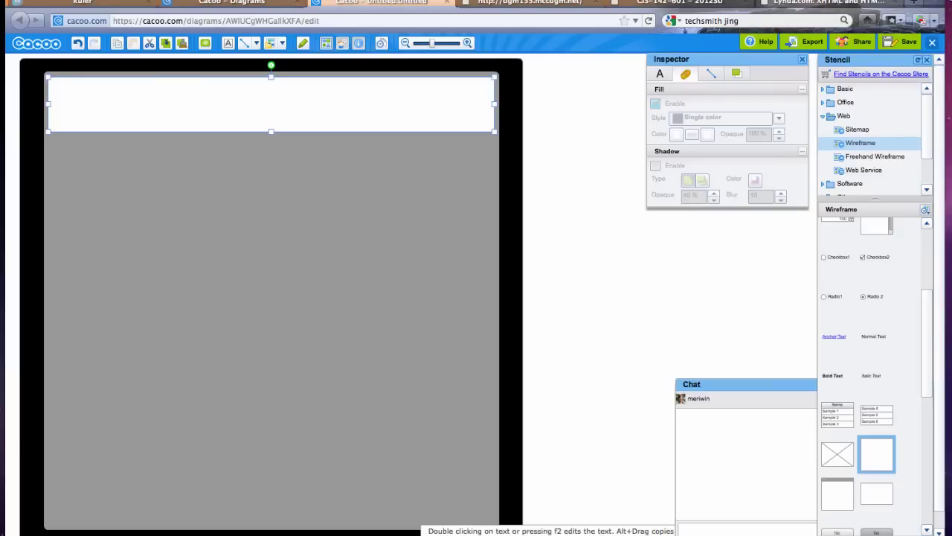
Add a narrow sidebar column below the header and a large content box filling the right side
left_click_drag(887, 456, 132, 222)
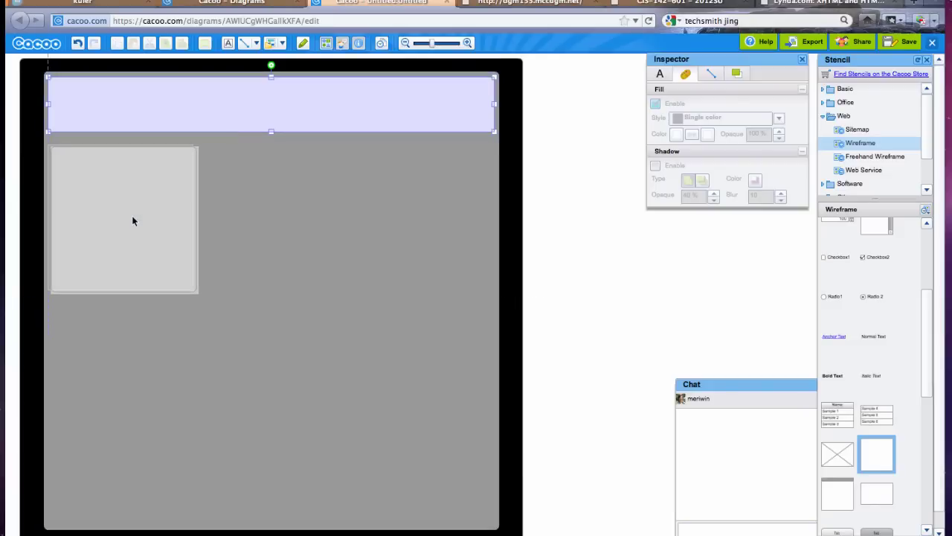
left_click_drag(134, 221, 131, 220)
left_click_drag(192, 289, 102, 281)
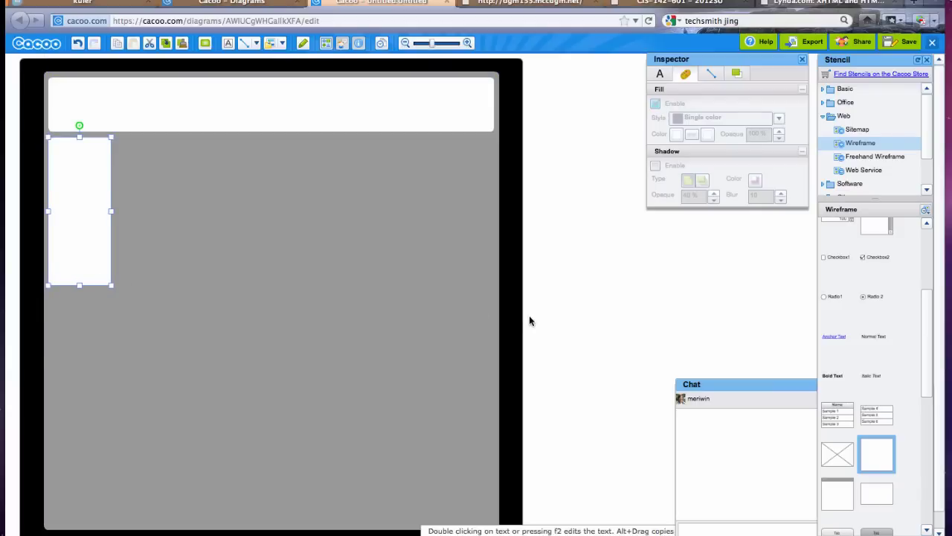
left_click_drag(869, 443, 185, 209)
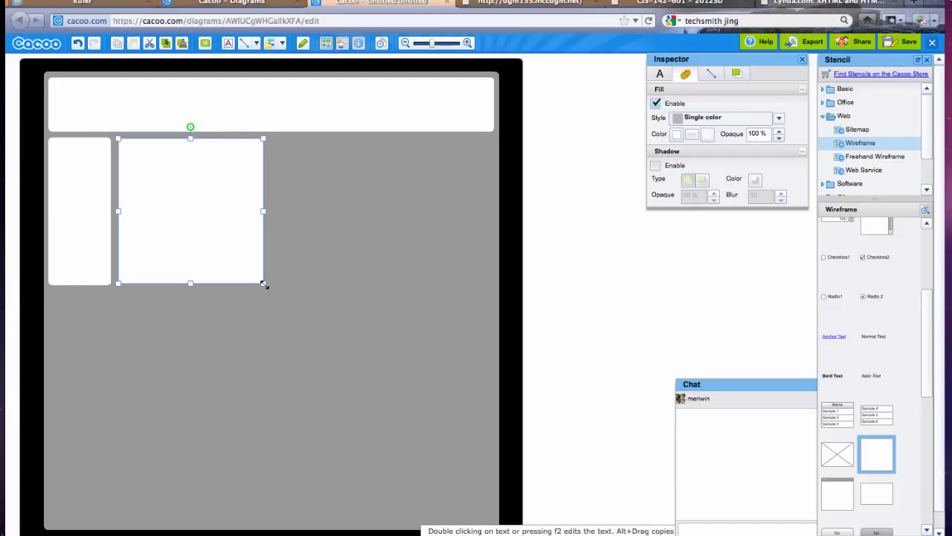
left_click_drag(262, 283, 490, 510)
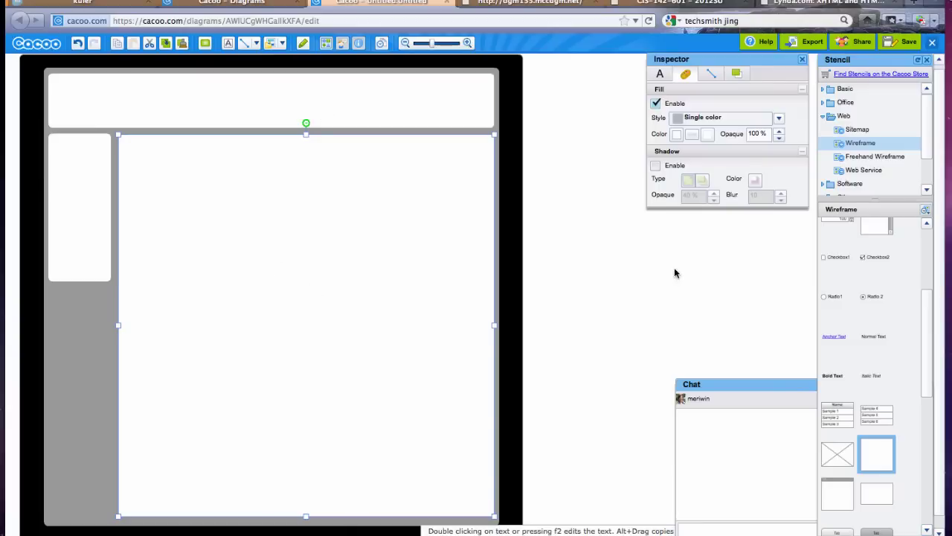
Stack three Anchor Text links vertically at the top of the left sidebar box
left_click(838, 340)
left_click_drag(838, 339, 75, 154)
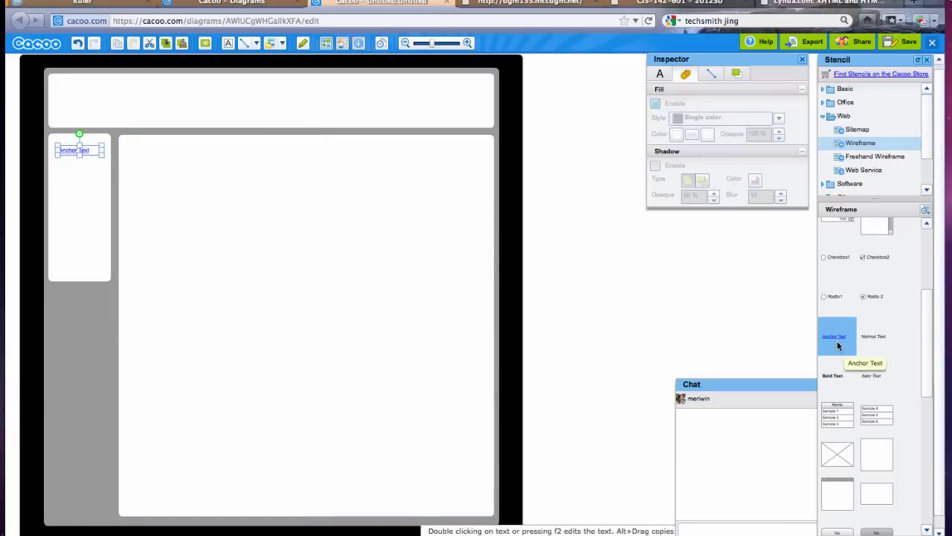
left_click_drag(837, 339, 76, 172)
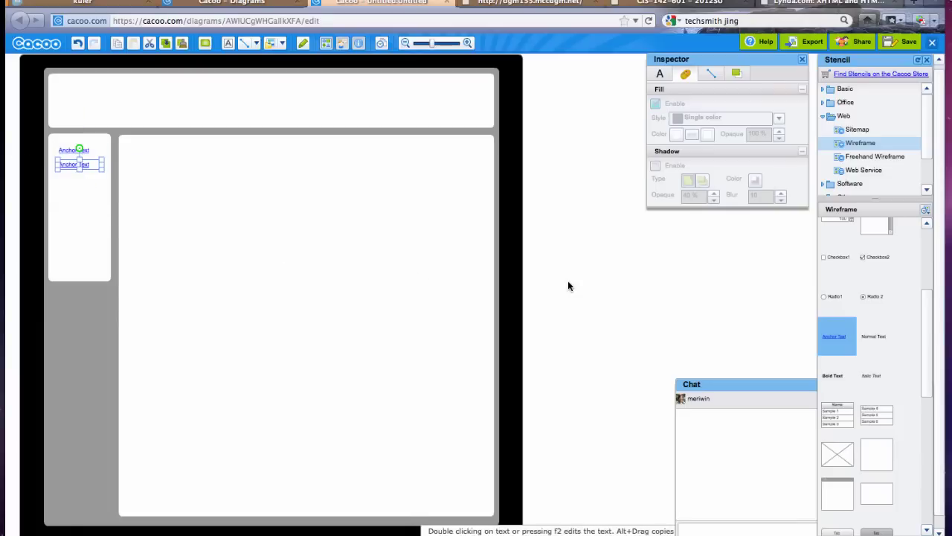
left_click_drag(844, 334, 81, 179)
left_click(96, 215)
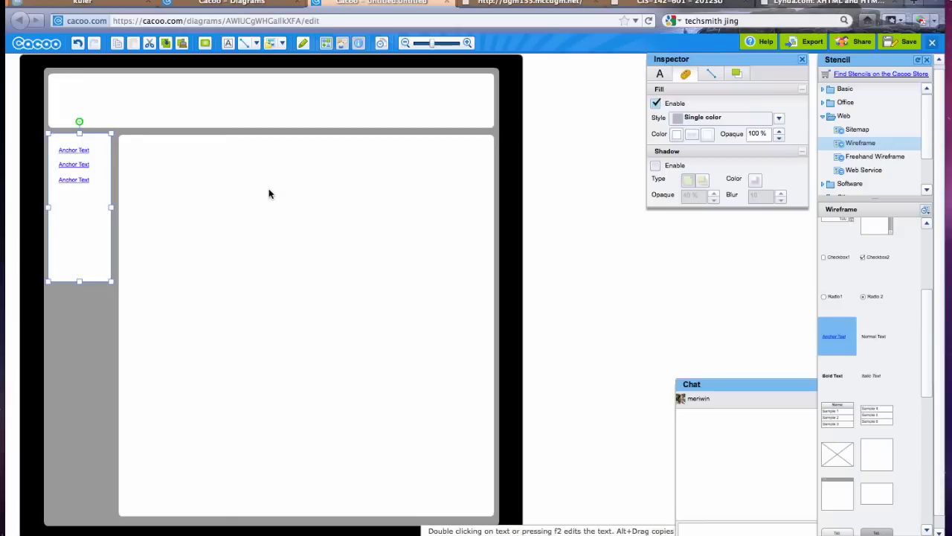
Place an Image placeholder as a logo in the header's top-left corner
left_click_drag(835, 457, 78, 98)
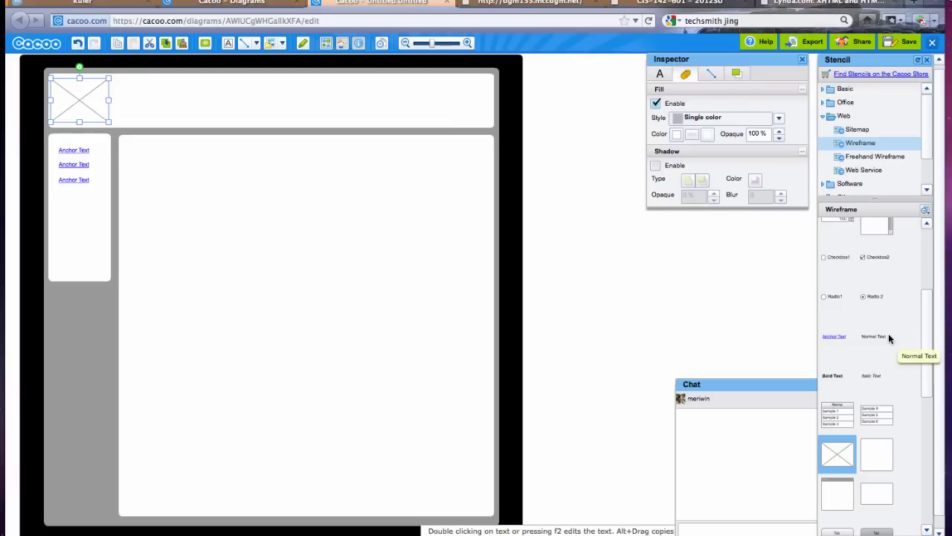
scroll(872, 361, "up", 3)
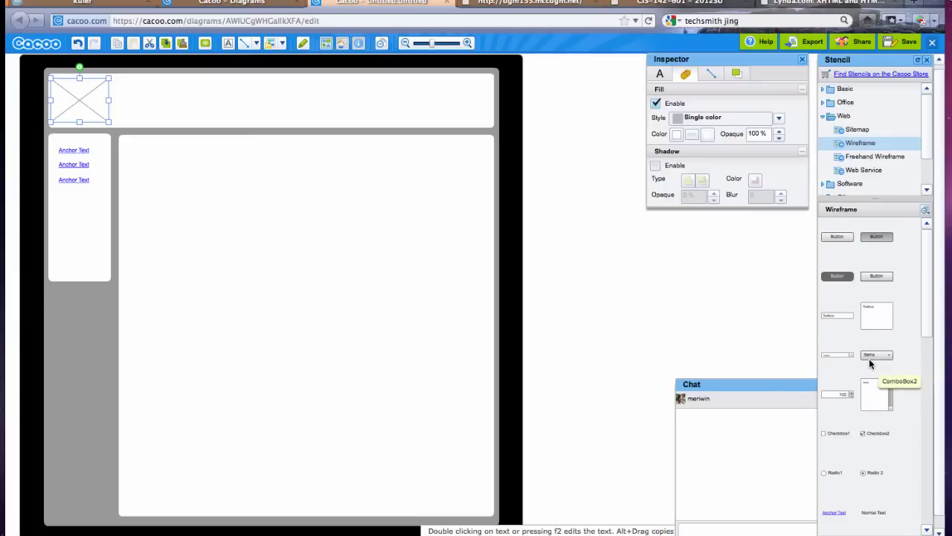
Place a Header 1 heading beside the logo, set its text size to 48, and widen it
scroll(870, 363, "down", 10)
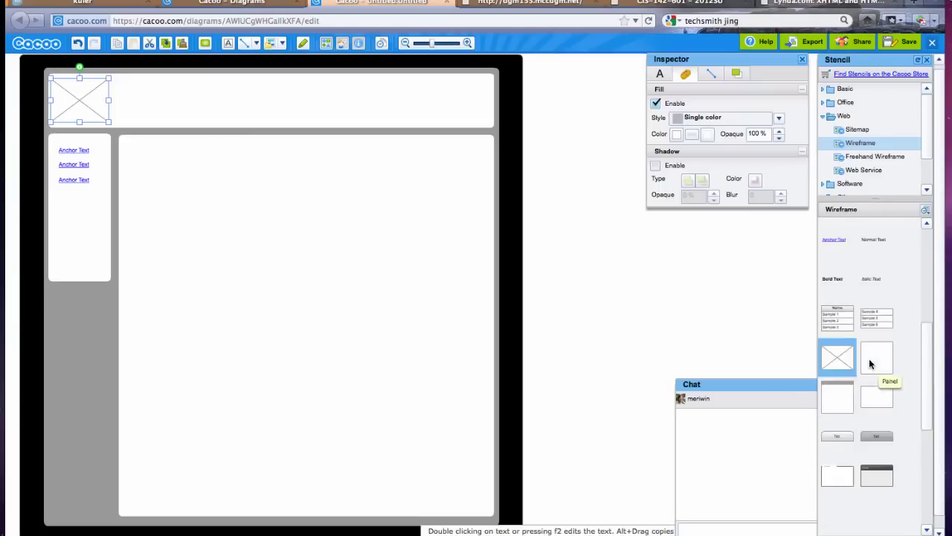
left_click(839, 418)
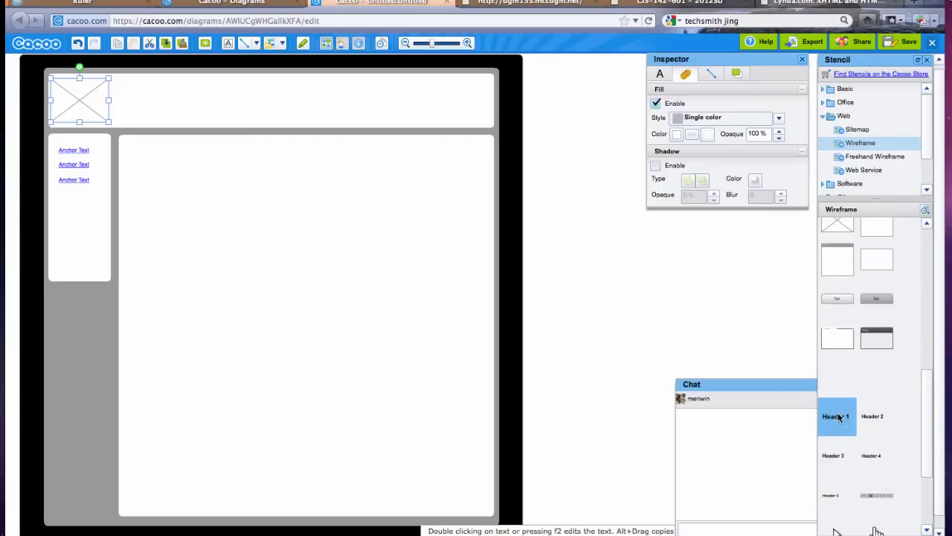
left_click_drag(839, 418, 177, 95)
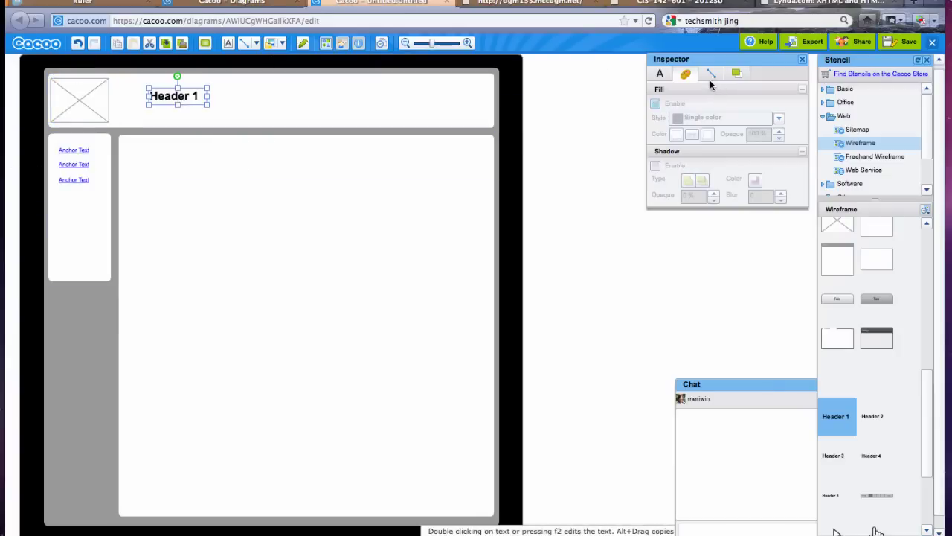
left_click(669, 74)
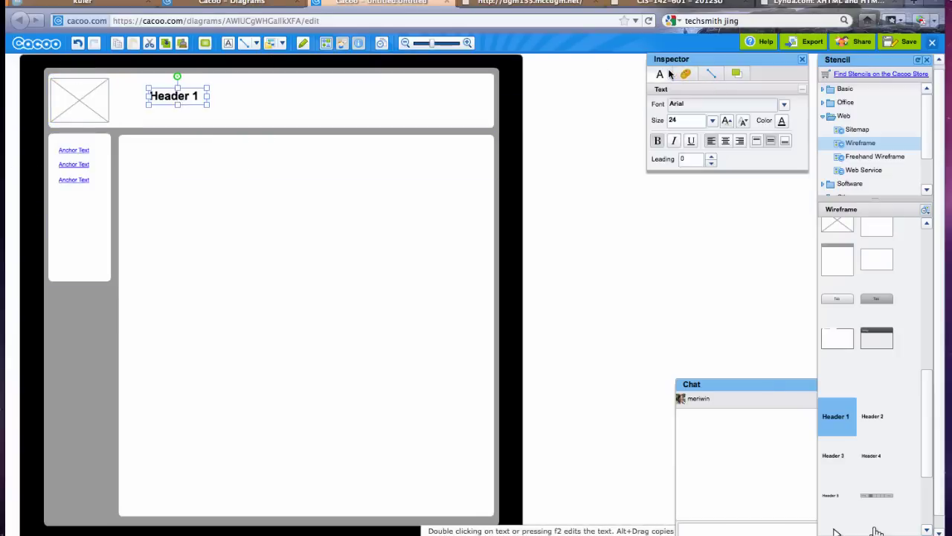
double_click(671, 120)
type("48")
left_click_drag(207, 103, 276, 109)
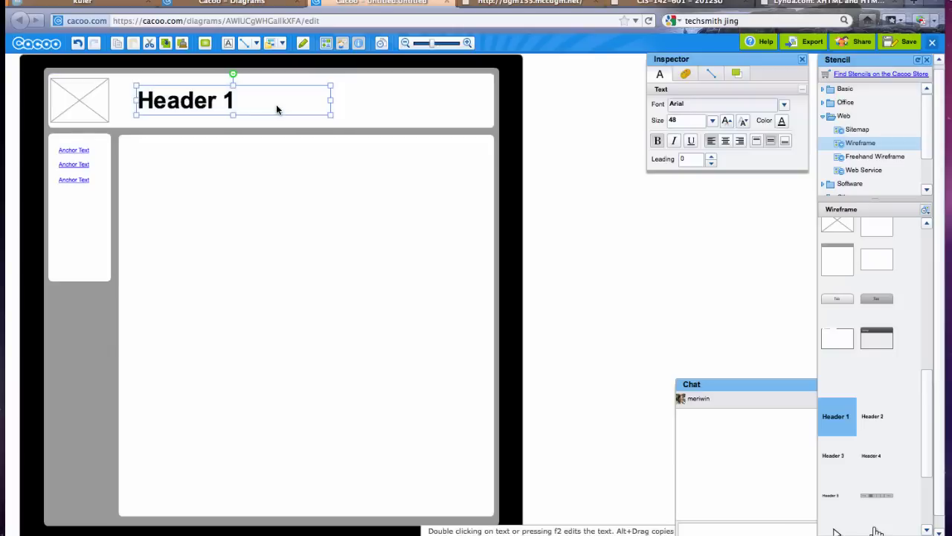
Retype the heading text as 'Masthead Text'
double_click(265, 105)
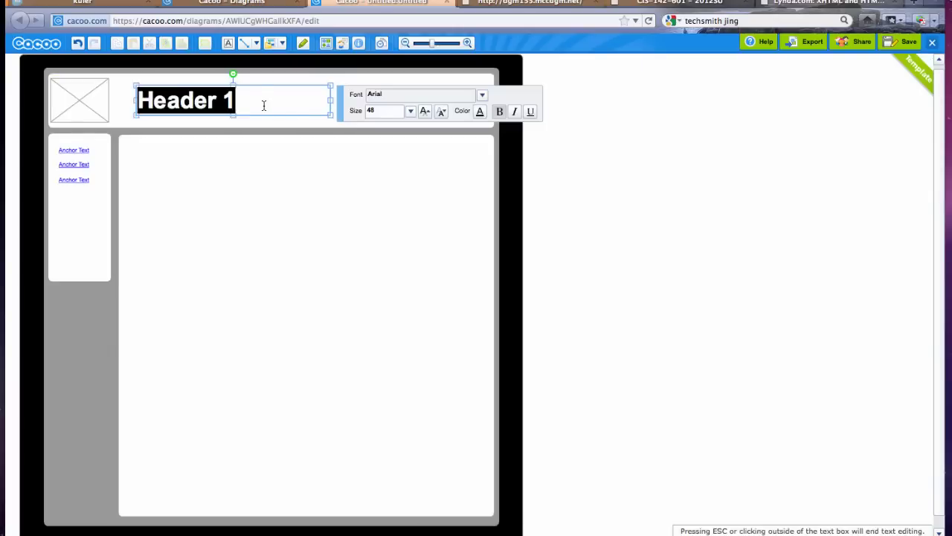
type("M")
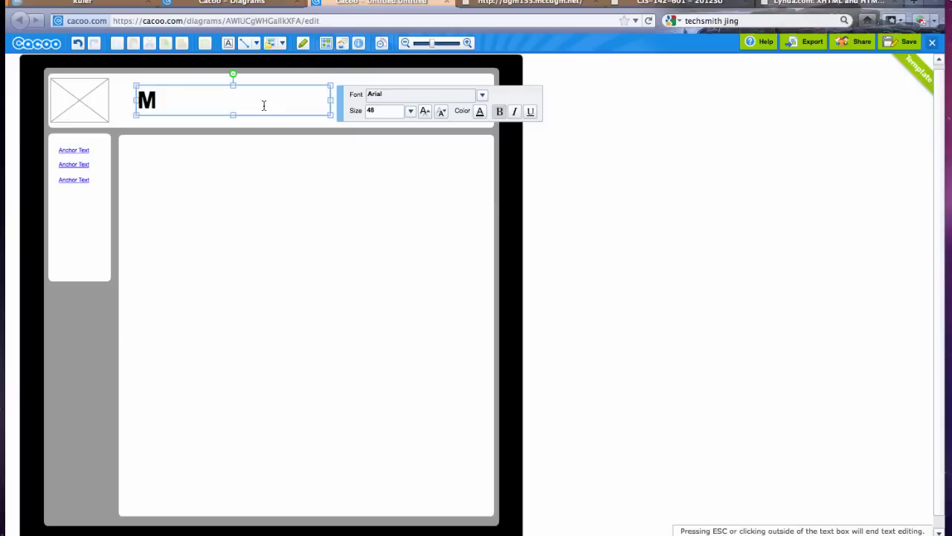
type("asthead")
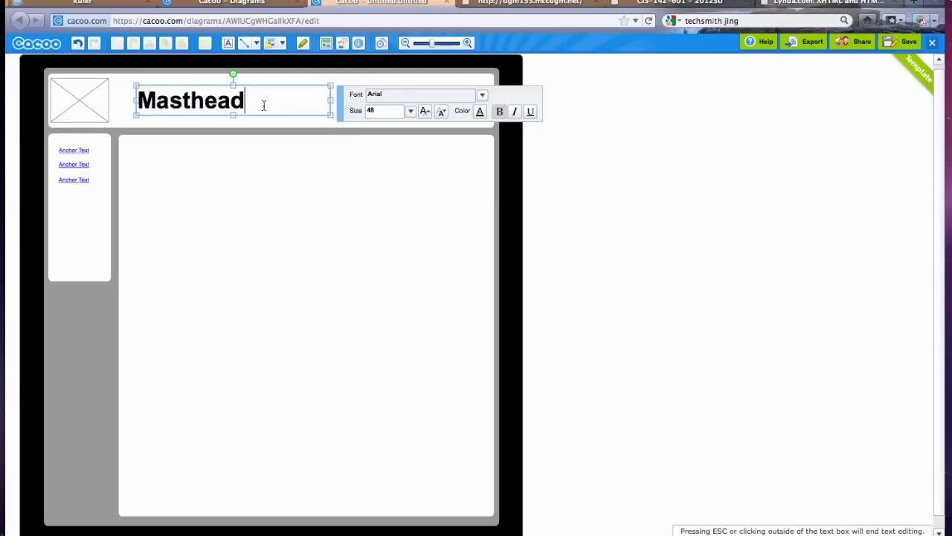
type(" Teax")
key("BackSpace")
key("BackSpace")
type("xt")
left_click(280, 292)
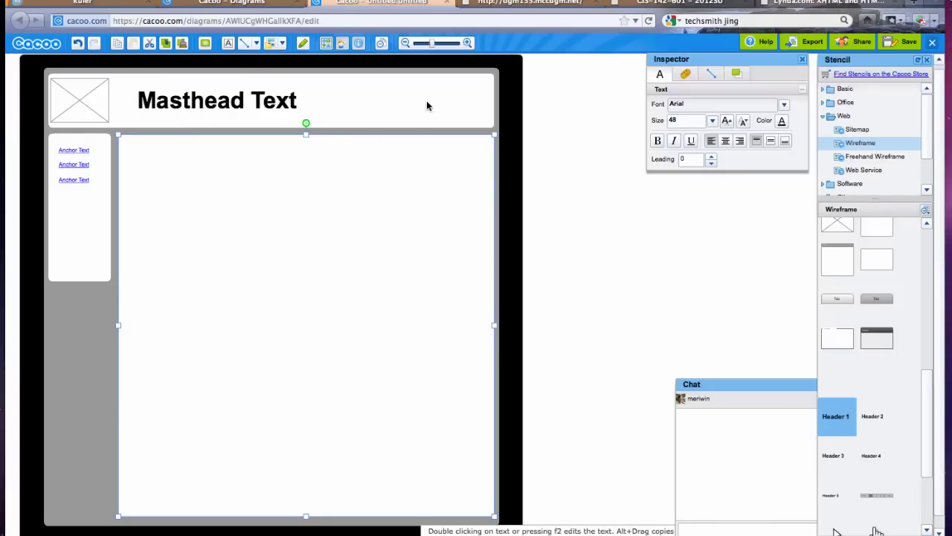
Add a Textbox to the masthead, clear its text, and move it to the top right
scroll(876, 320, "up", 5)
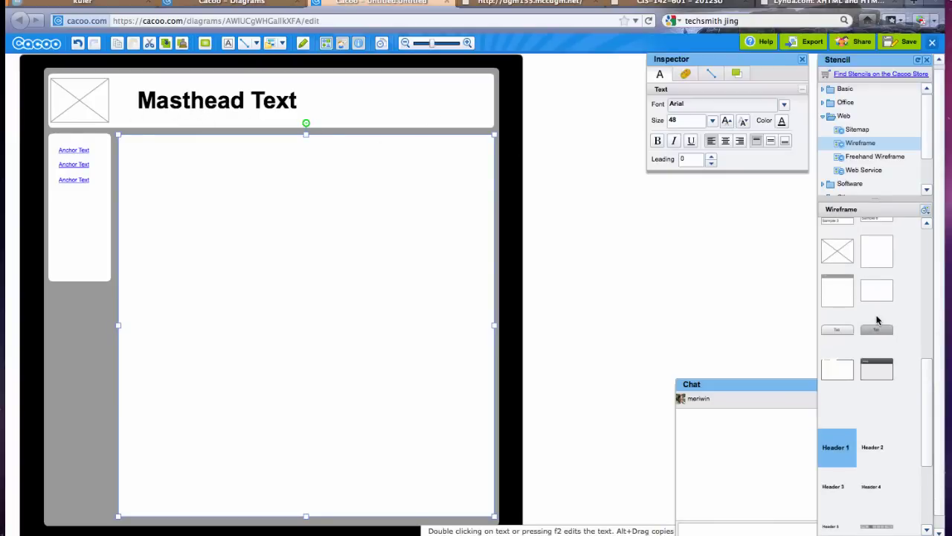
scroll(876, 319, "up", 5)
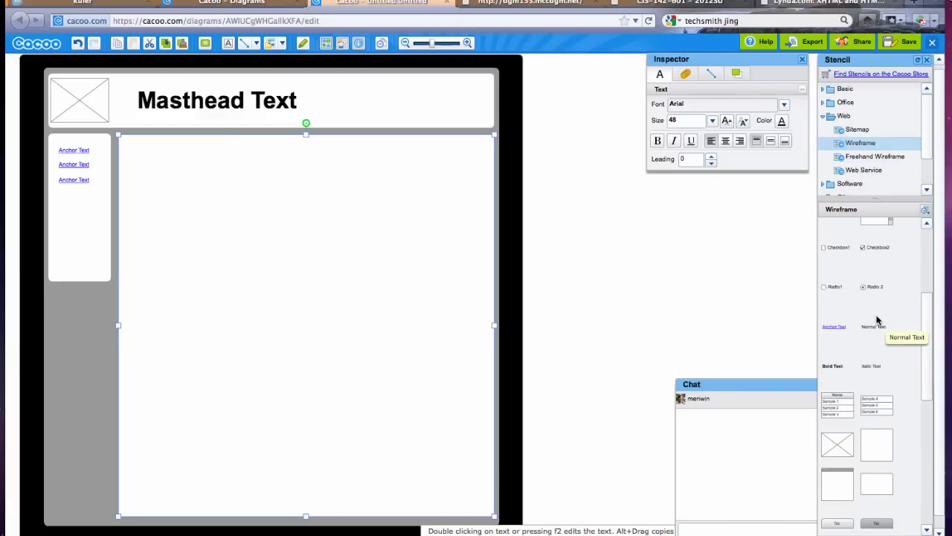
scroll(877, 320, "up", 2)
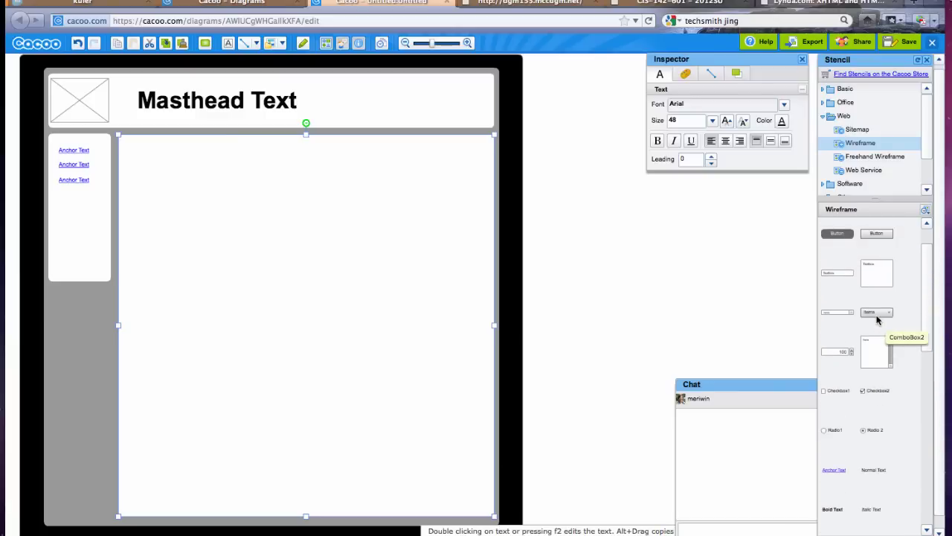
left_click_drag(843, 272, 378, 89)
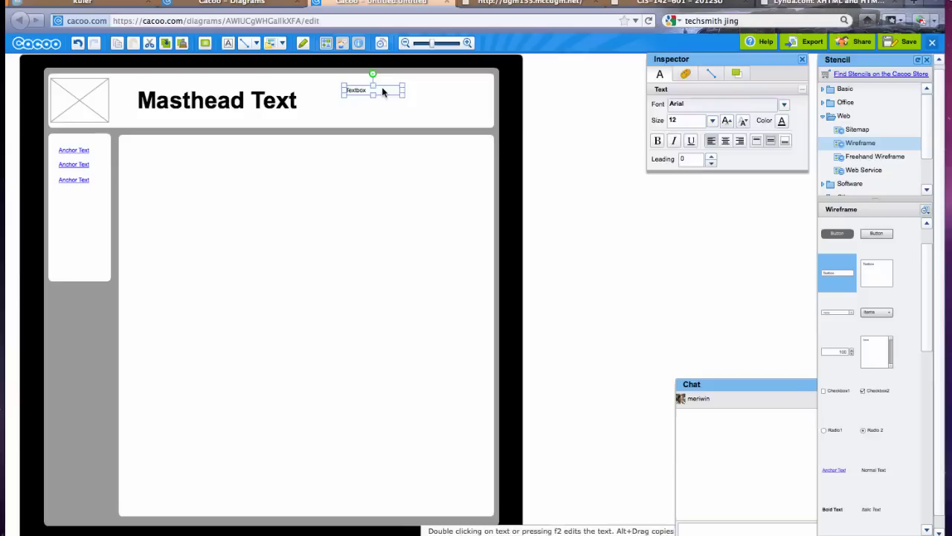
double_click(381, 90)
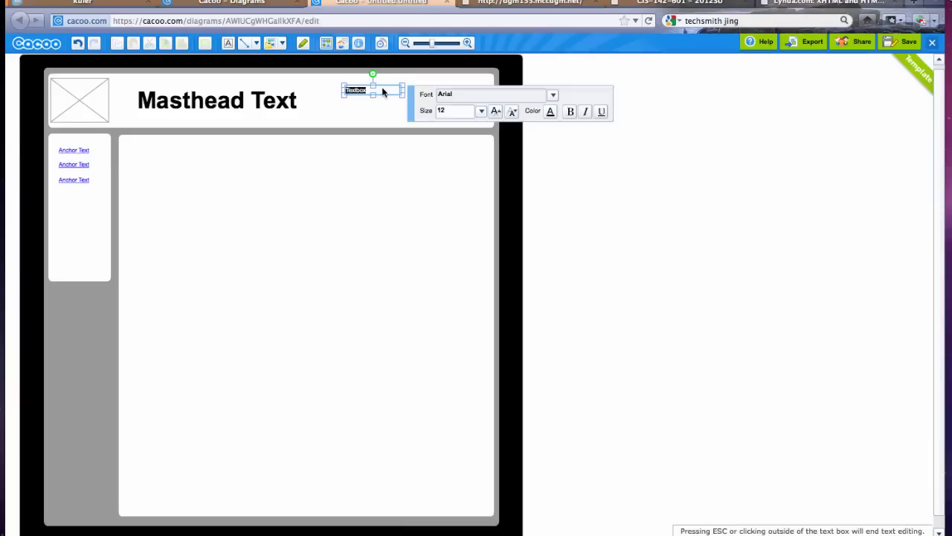
key("BackSpace")
left_click(382, 98)
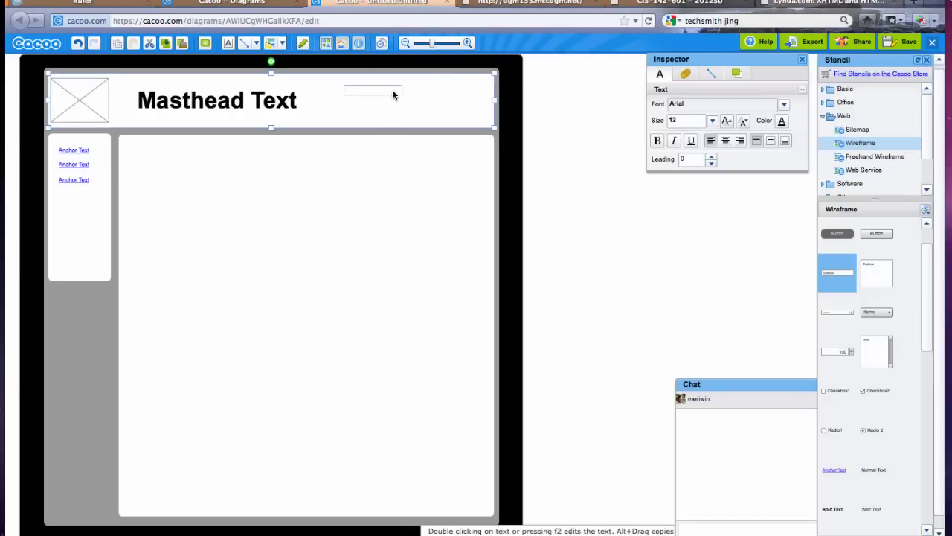
left_click_drag(392, 90, 406, 85)
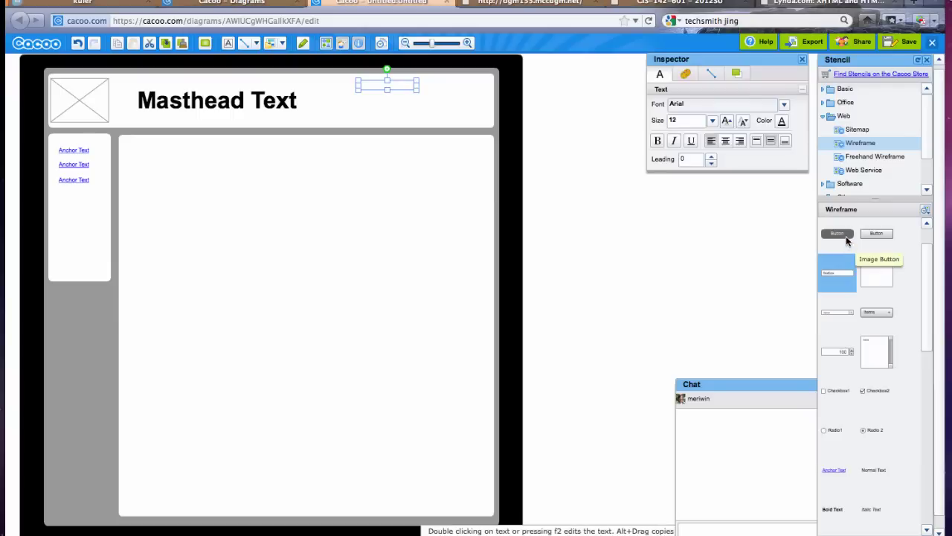
Add a 'Search' button beside the textbox and widen the search field up to it
left_click_drag(868, 235, 446, 88)
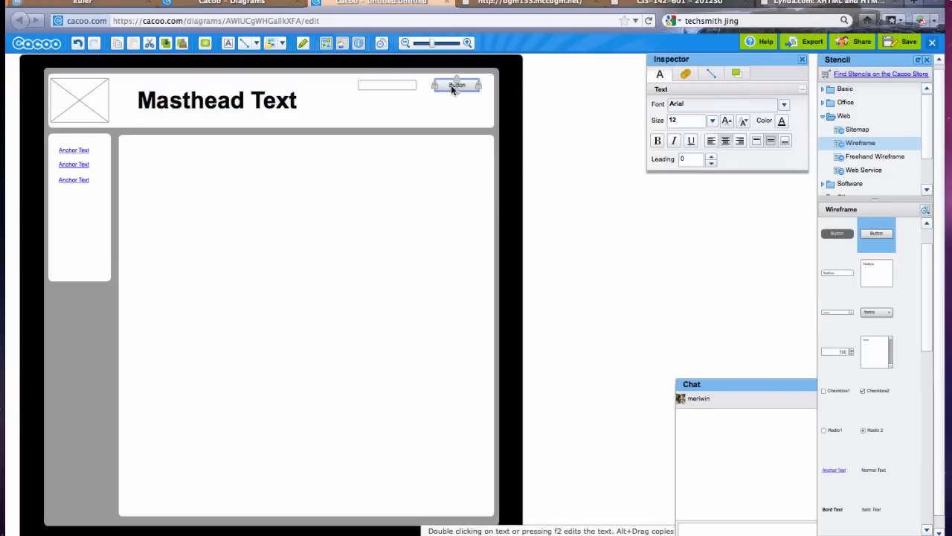
double_click(452, 85)
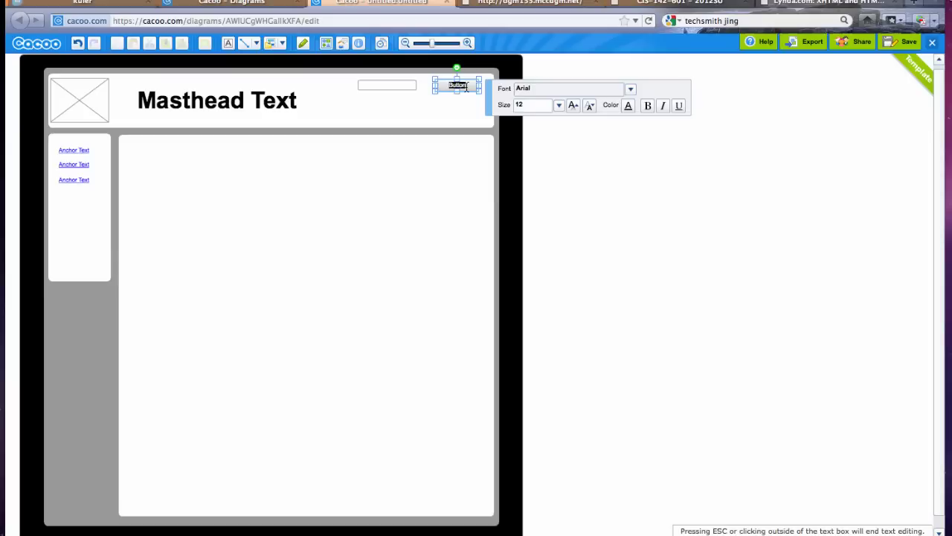
type("S")
left_click(417, 101)
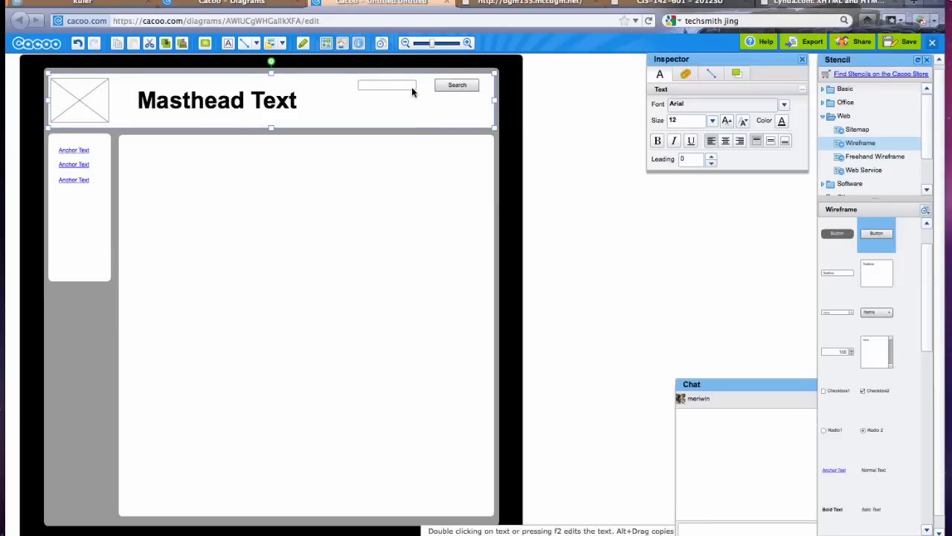
left_click(413, 88)
left_click_drag(417, 86, 431, 86)
Add a row of three dark Button nav tabs along the header's bottom edge
left_click(435, 109)
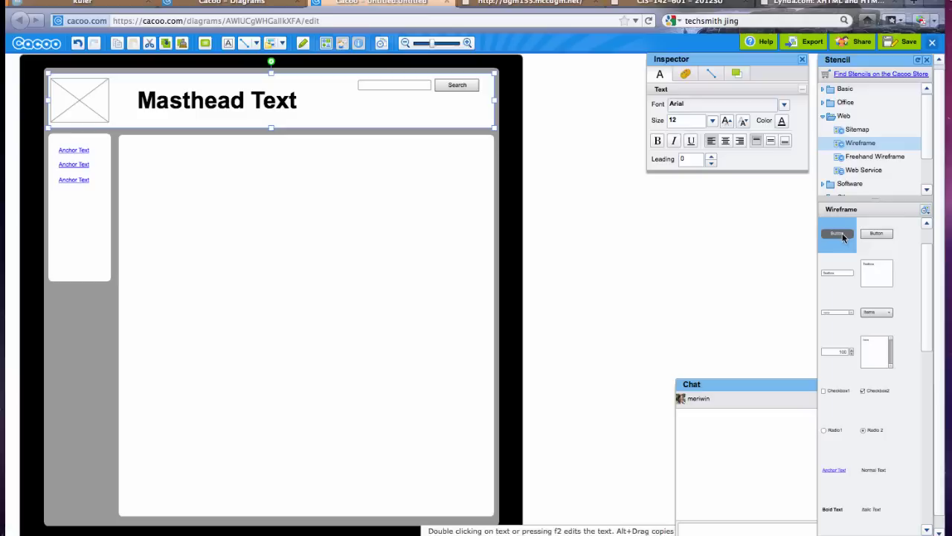
left_click_drag(842, 233, 323, 121)
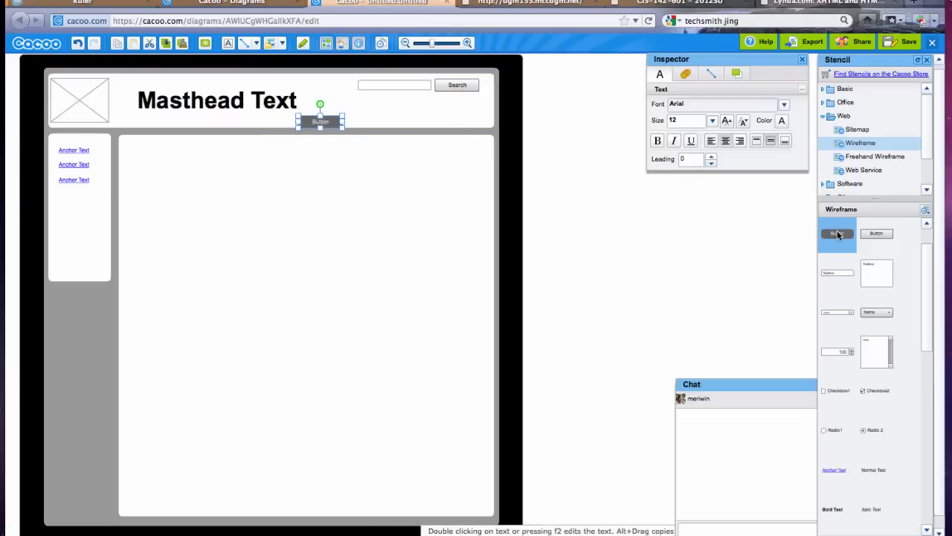
left_click_drag(838, 237, 370, 121)
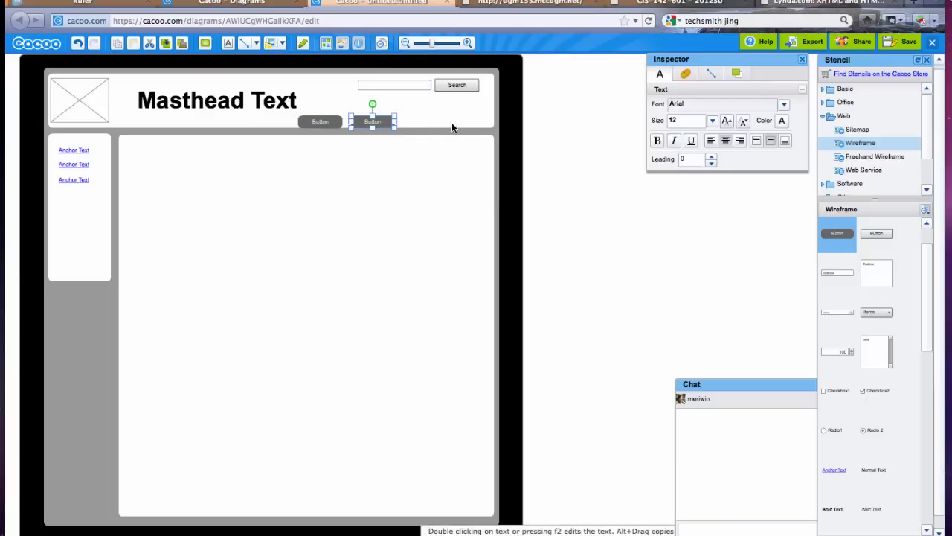
left_click_drag(833, 231, 421, 122)
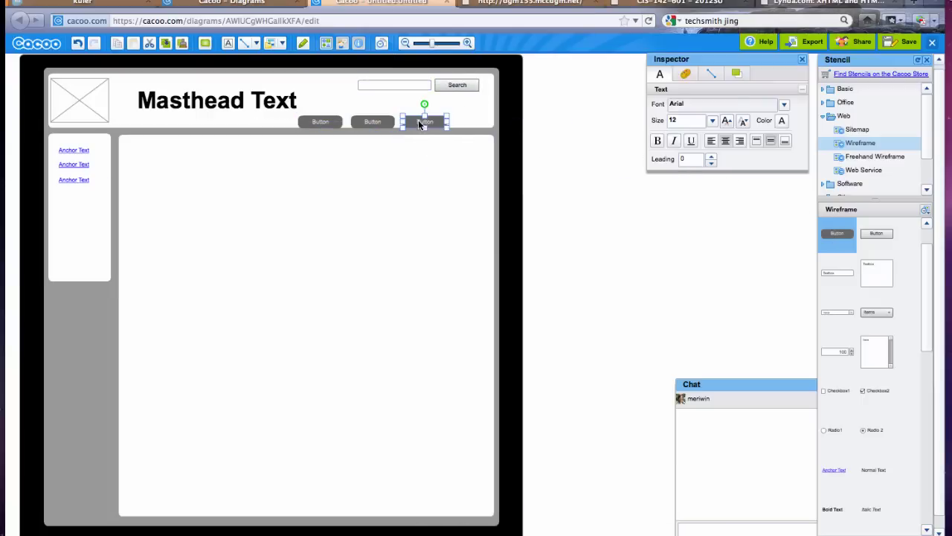
left_click(639, 152)
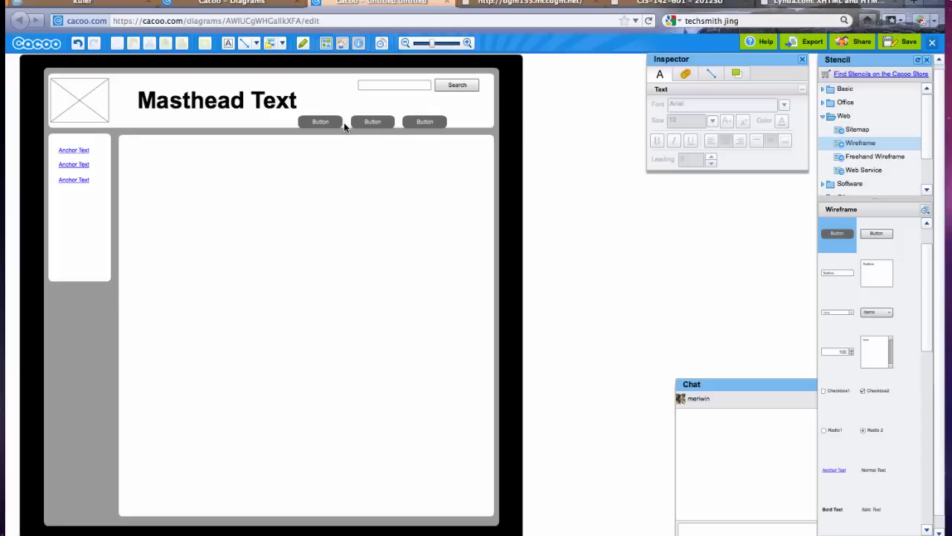
Place a large image placeholder at the upper right of the main content panel
scroll(856, 387, "down", 5)
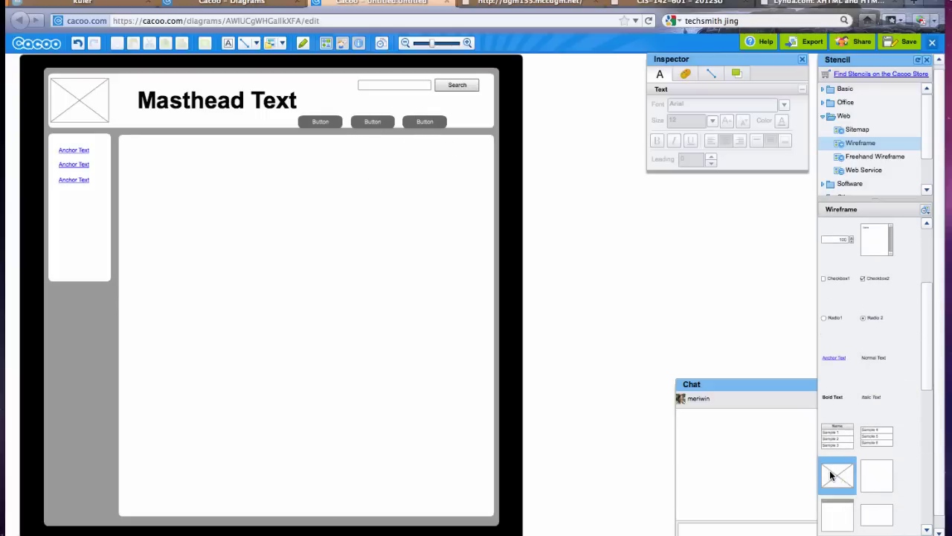
left_click_drag(831, 470, 499, 337)
left_click_drag(463, 303, 449, 301)
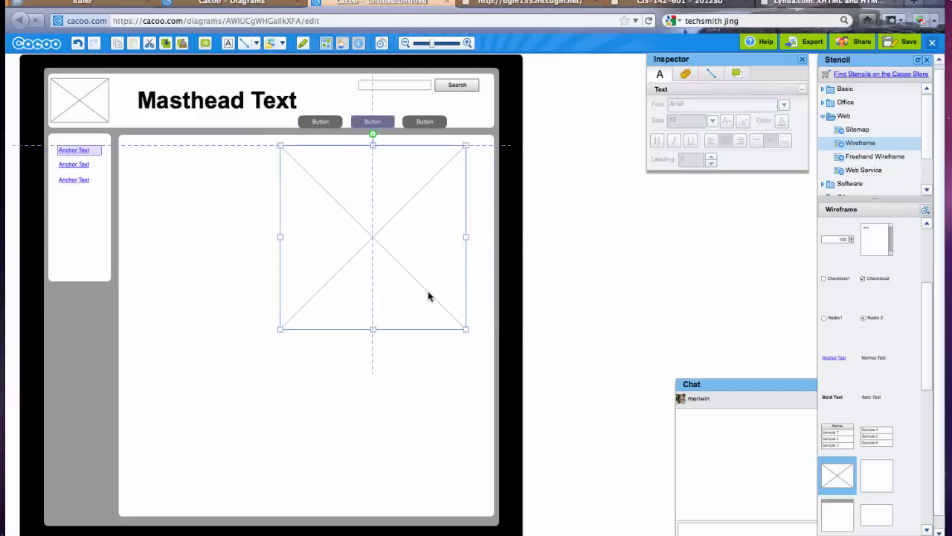
left_click_drag(428, 297, 427, 296)
right_click(463, 328)
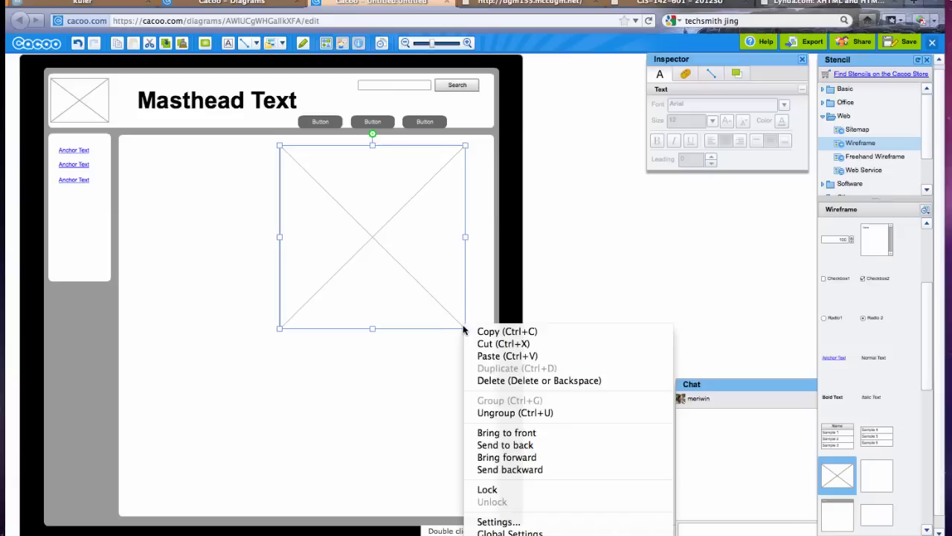
left_click(463, 328)
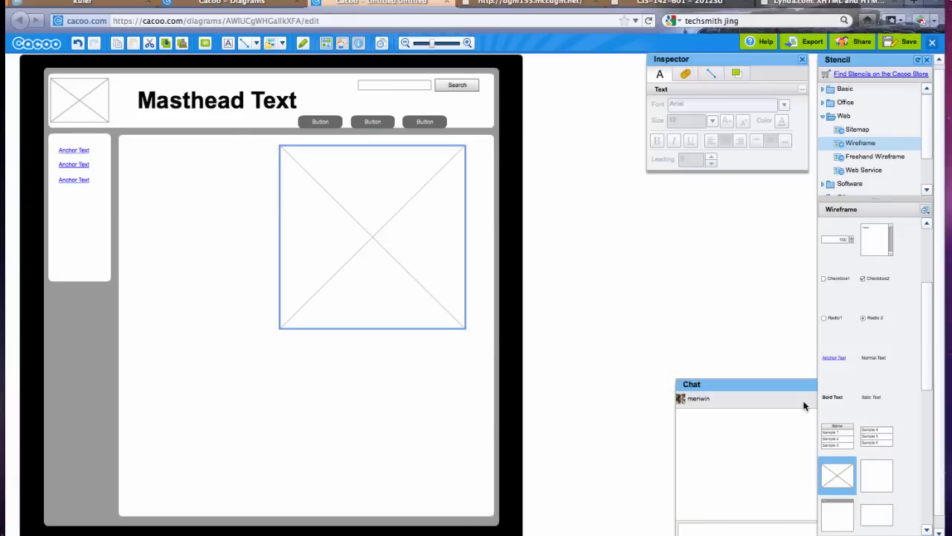
Place a Header 2 heading from the Wireframe stencils at the content area's top left
scroll(883, 366, "down", 3)
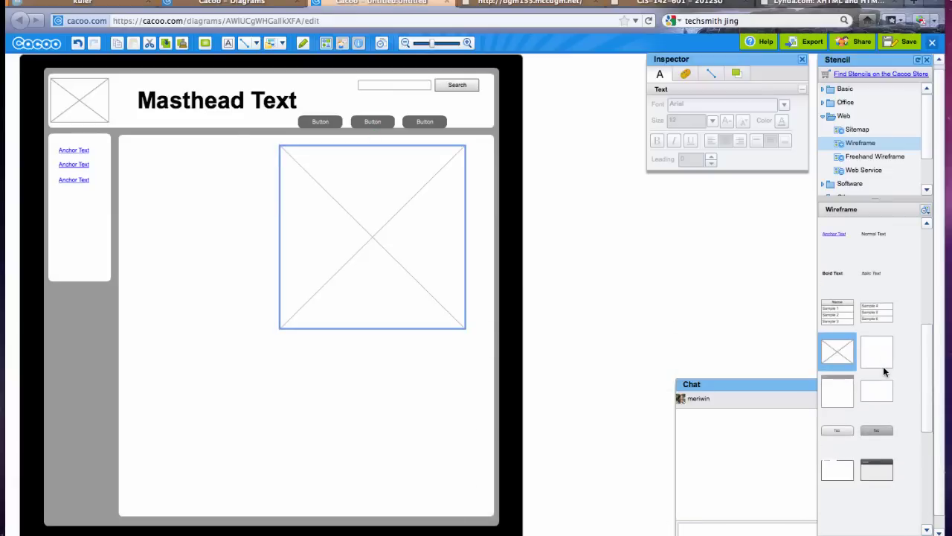
scroll(883, 366, "up", 4)
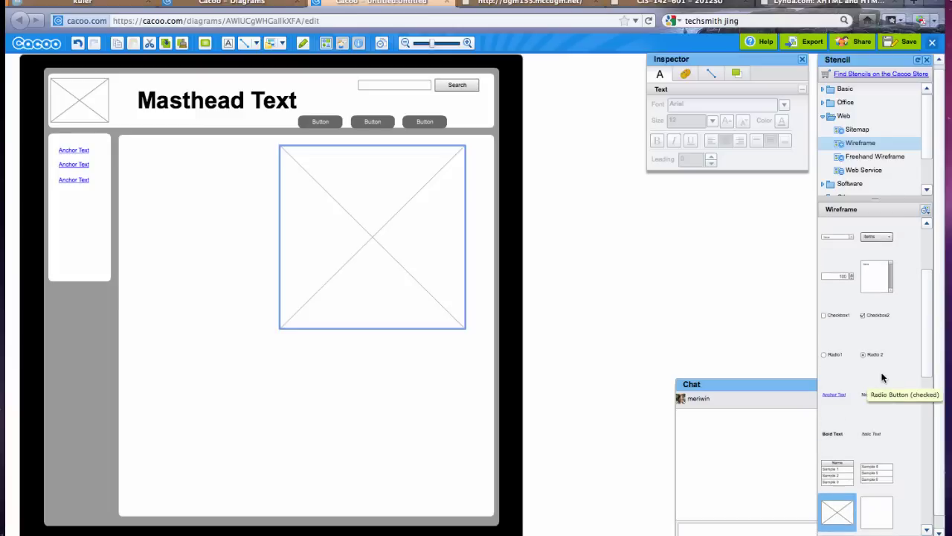
scroll(883, 377, "up", 2)
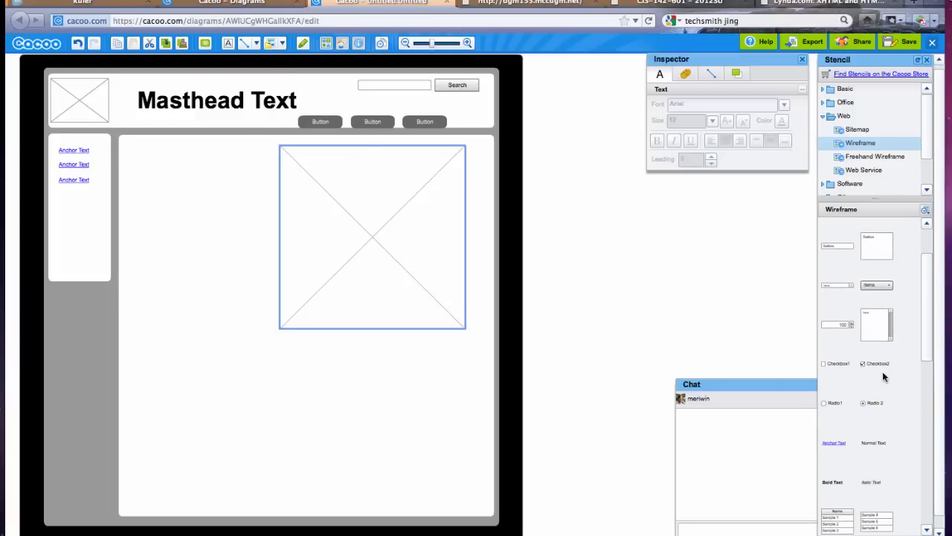
scroll(883, 375, "up", 2)
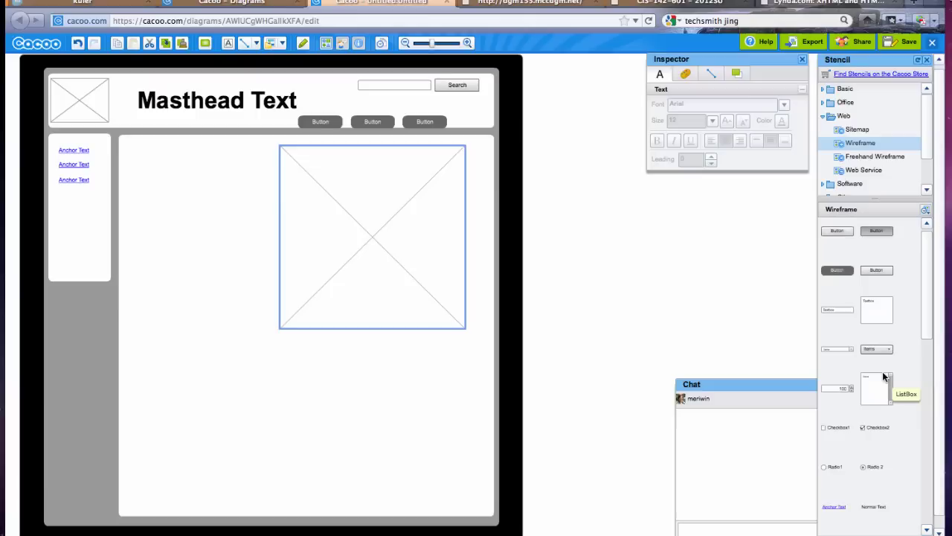
scroll(883, 377, "down", 1)
scroll(883, 375, "down", 3)
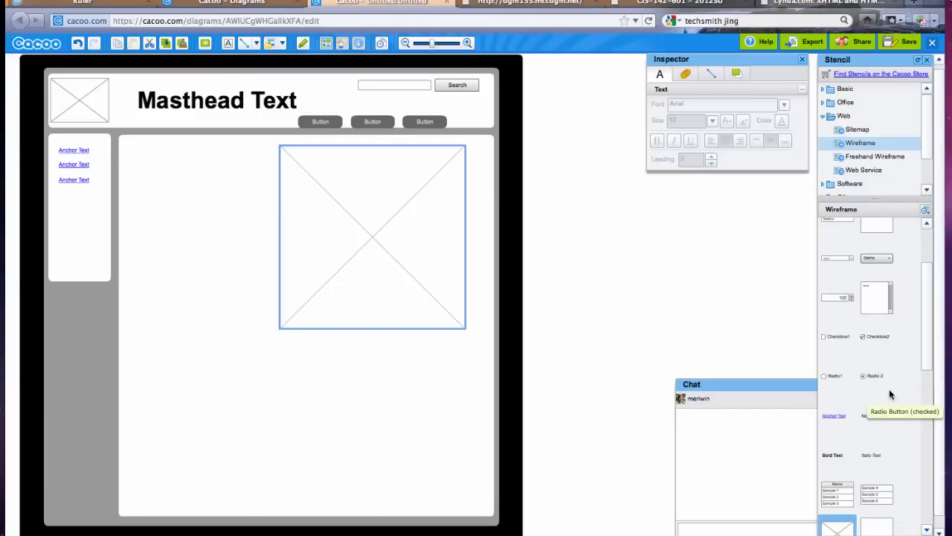
scroll(889, 388, "down", 3)
scroll(889, 388, "down", 1)
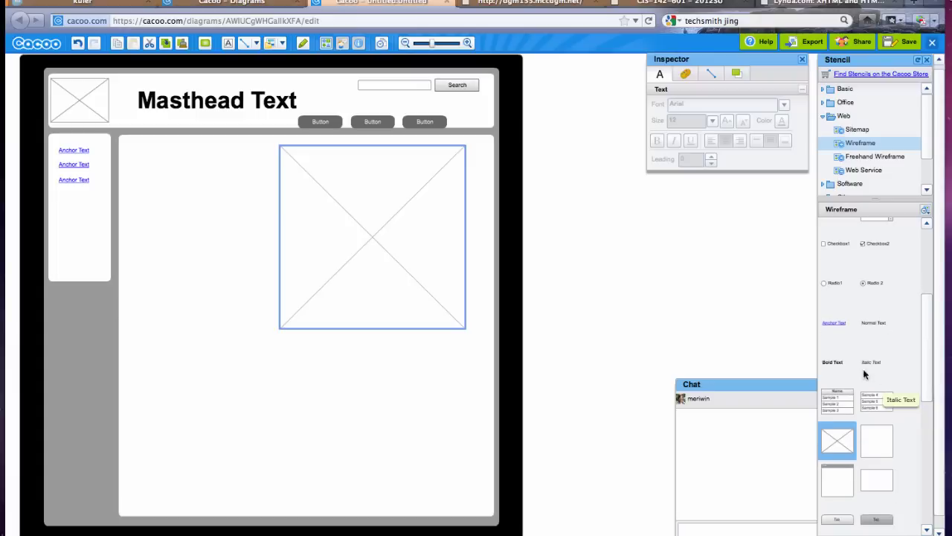
scroll(859, 369, "down", 4)
scroll(859, 369, "up", 4)
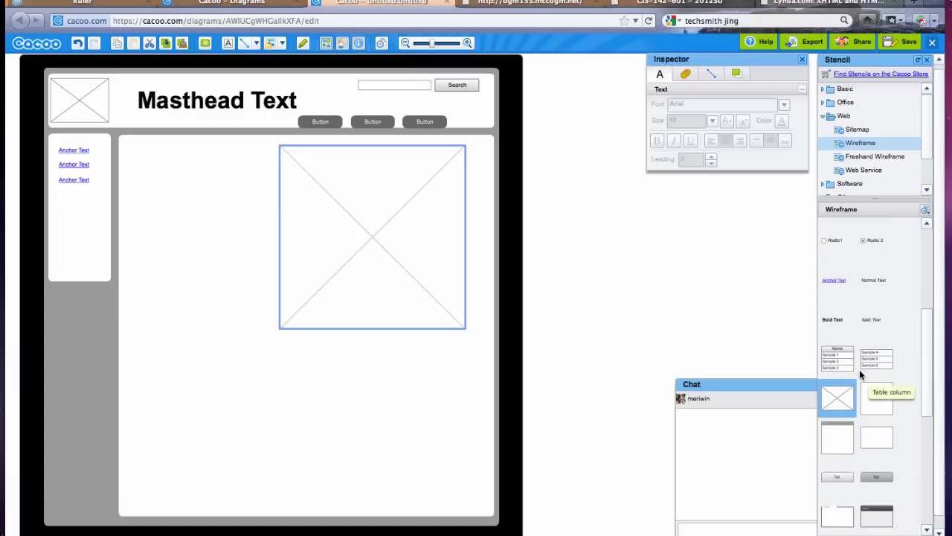
scroll(859, 369, "up", 3)
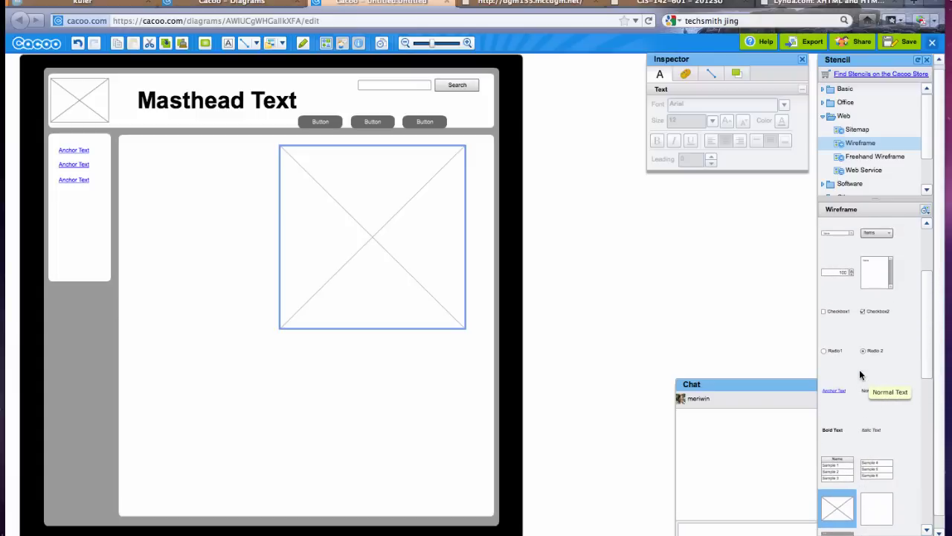
scroll(859, 369, "up", 3)
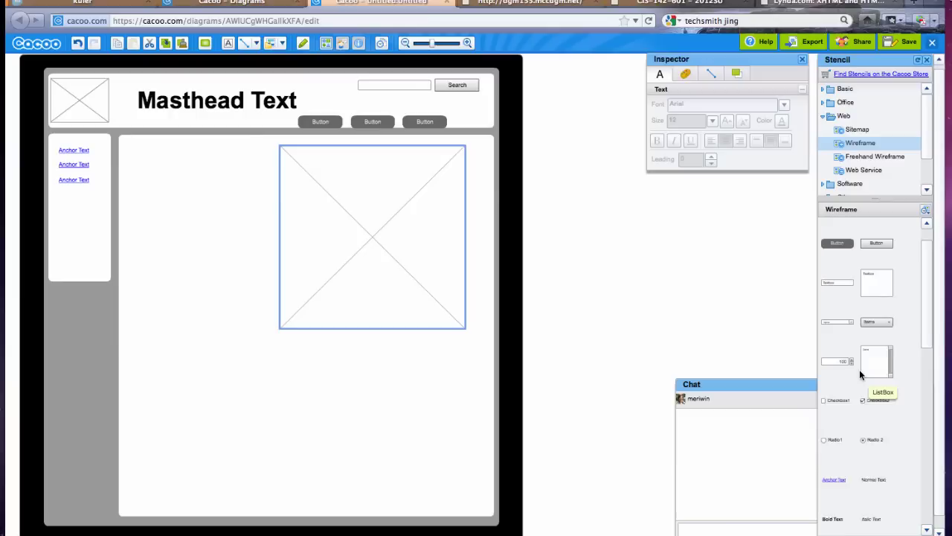
scroll(859, 372, "down", 7)
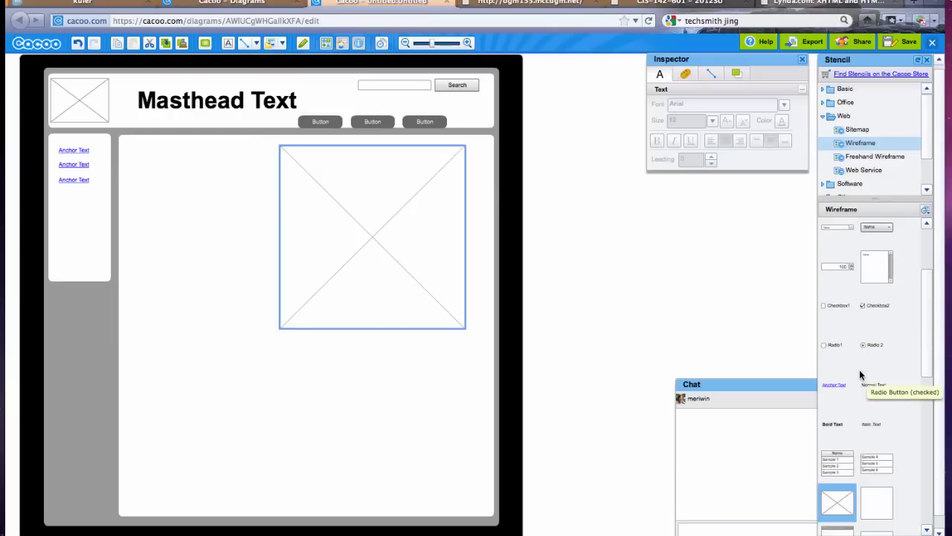
scroll(859, 381, "down", 4)
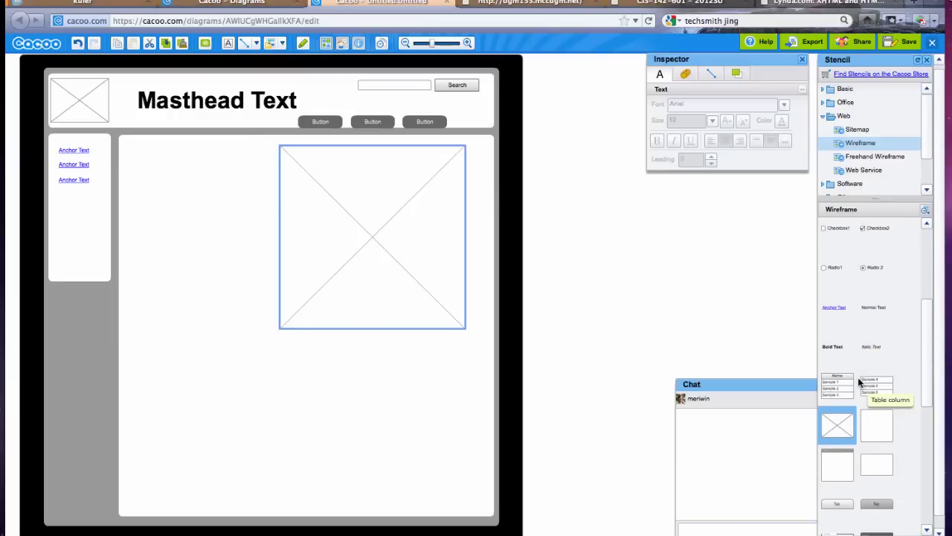
scroll(859, 382, "down", 4)
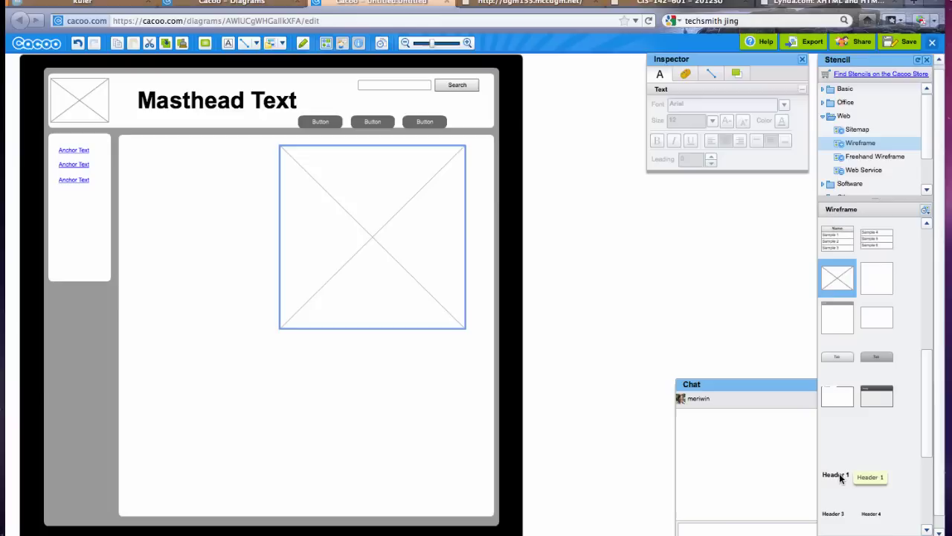
left_click_drag(872, 474, 138, 148)
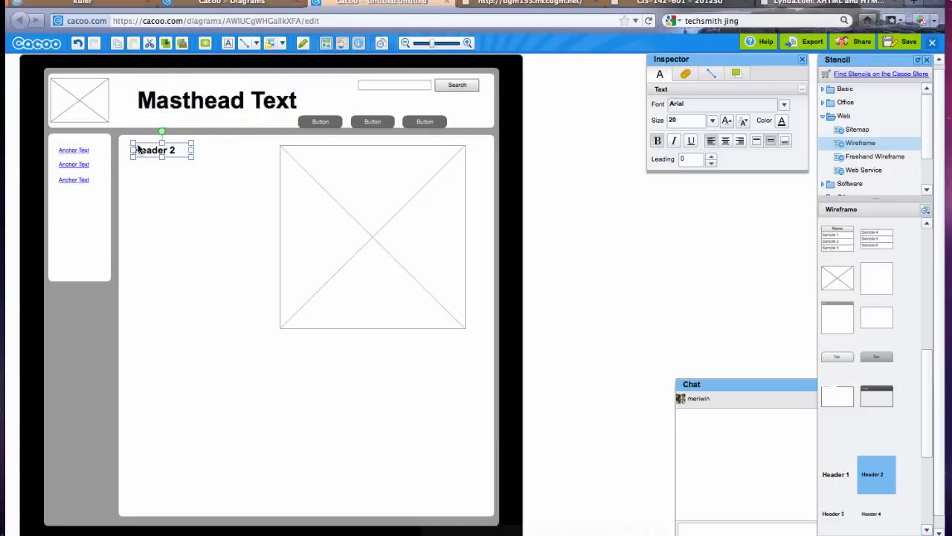
Change the heading's text to 'Sub Title'
double_click(139, 148)
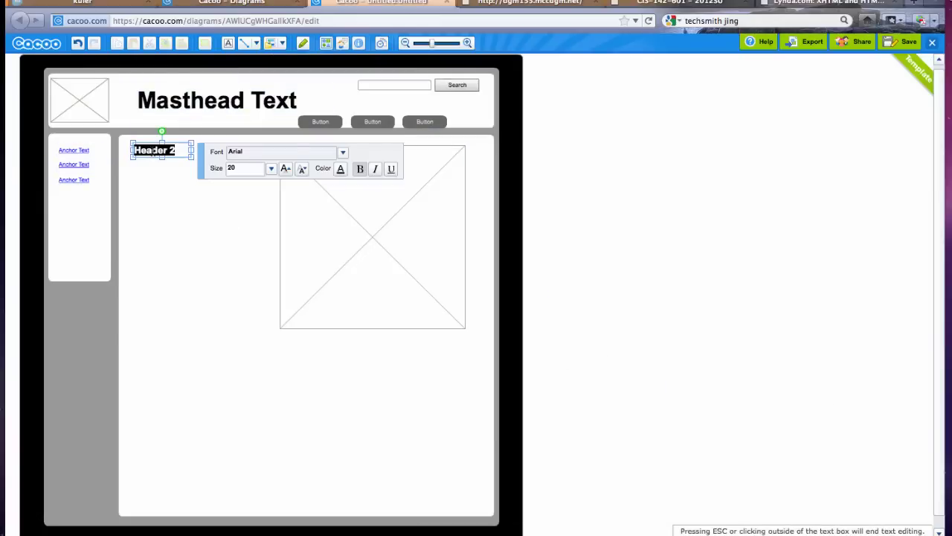
type("Sub Title")
left_click(163, 195)
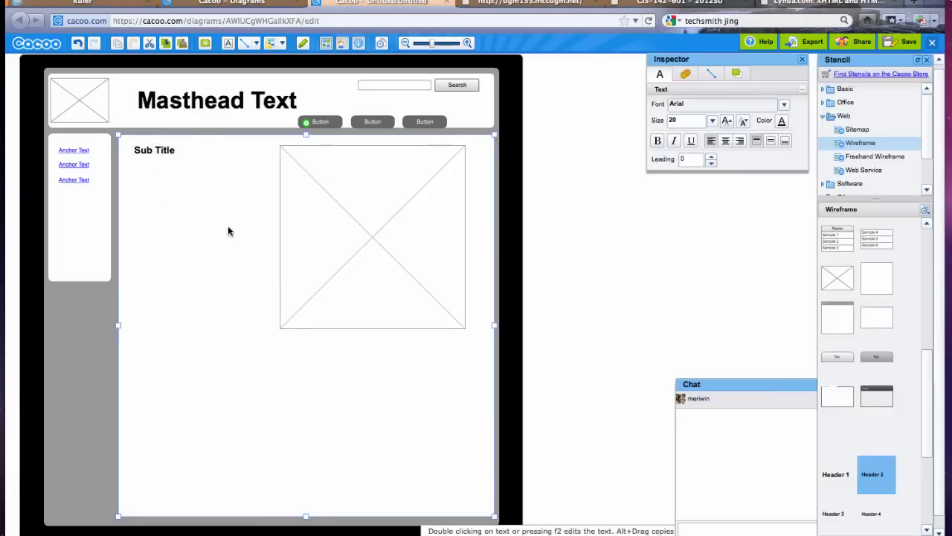
Draw a Straight - No Sticking horizontal line under the Sub Title heading
left_click(716, 73)
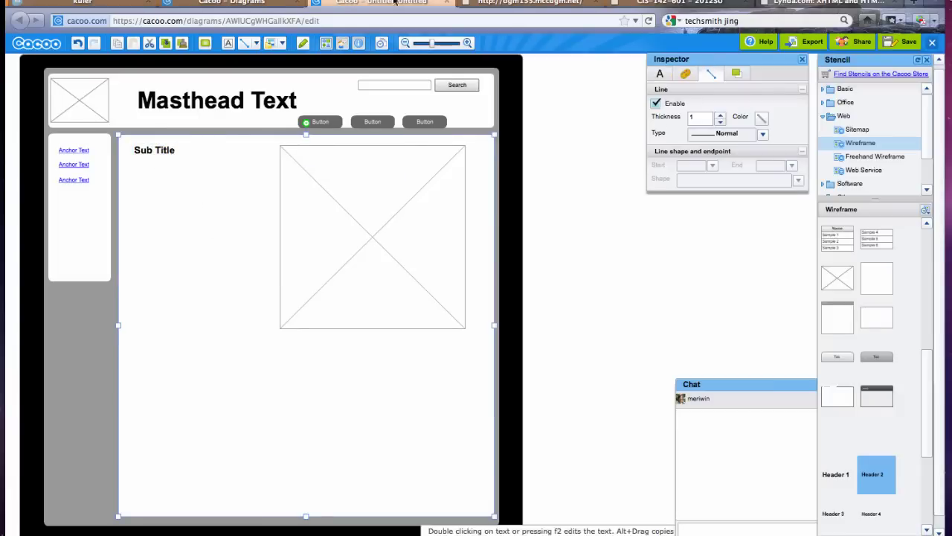
left_click(255, 42)
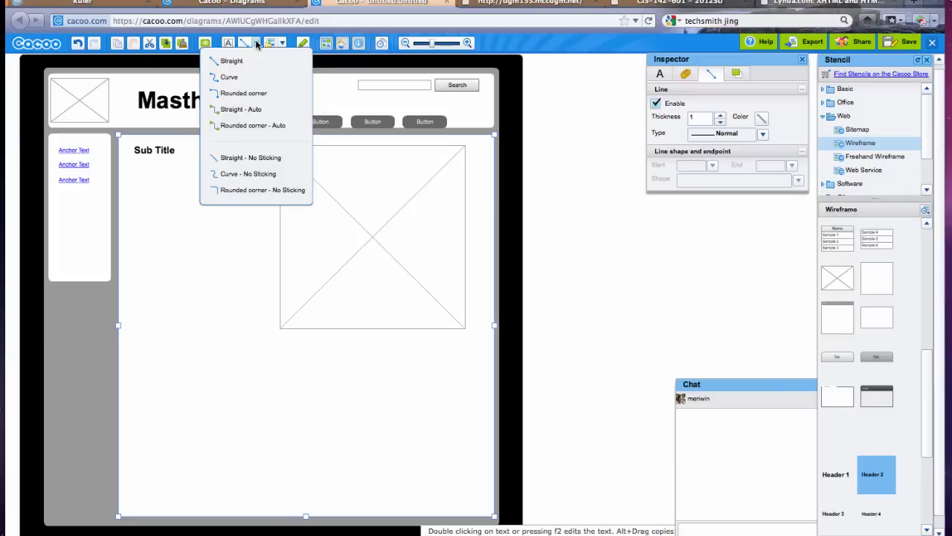
left_click(235, 157)
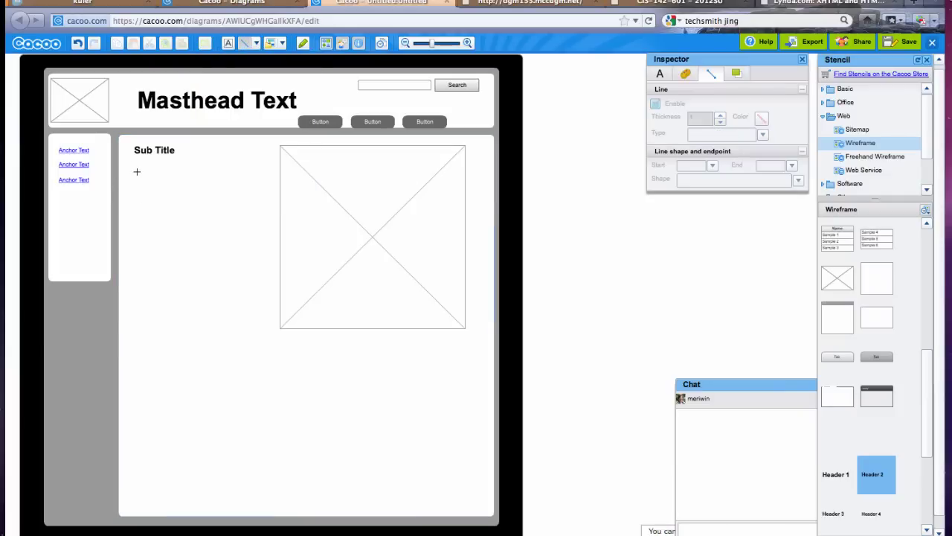
left_click_drag(134, 169, 260, 166)
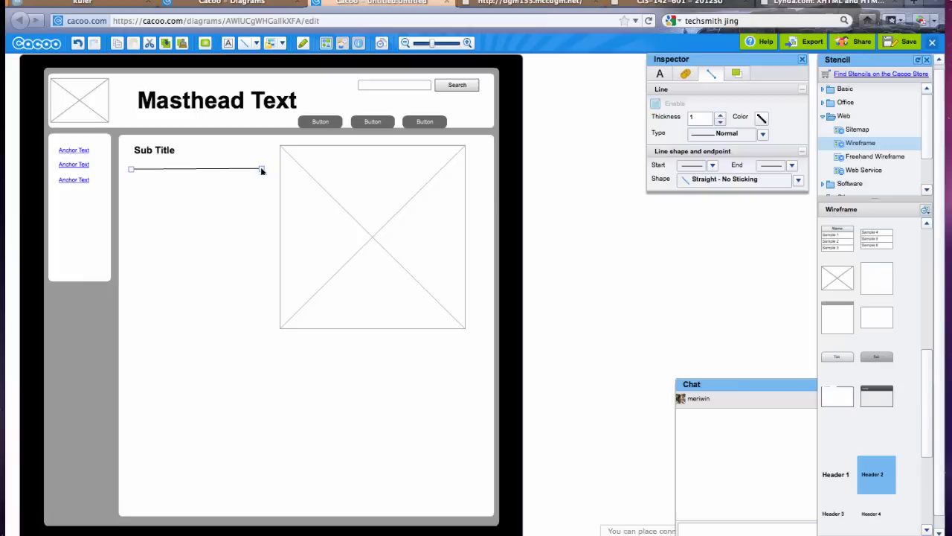
Thicken the line to 5 px and paste three copies of it
left_click(719, 116)
left_click(719, 116)
left_click(719, 115)
left_click(719, 116)
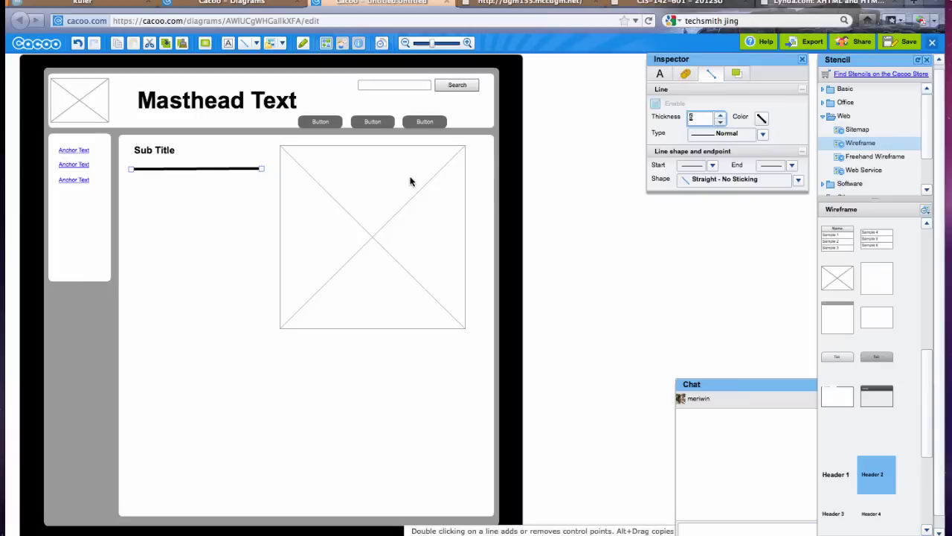
left_click(234, 206)
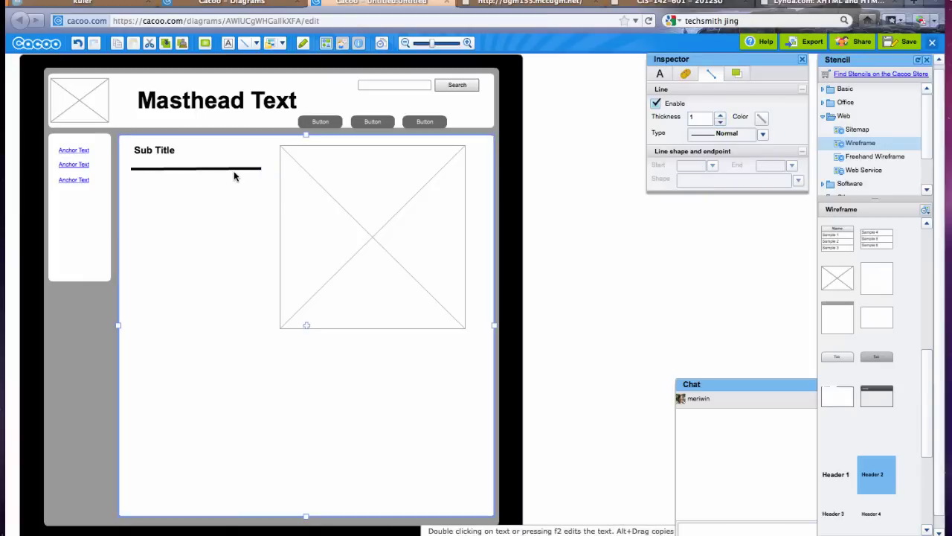
left_click(233, 169)
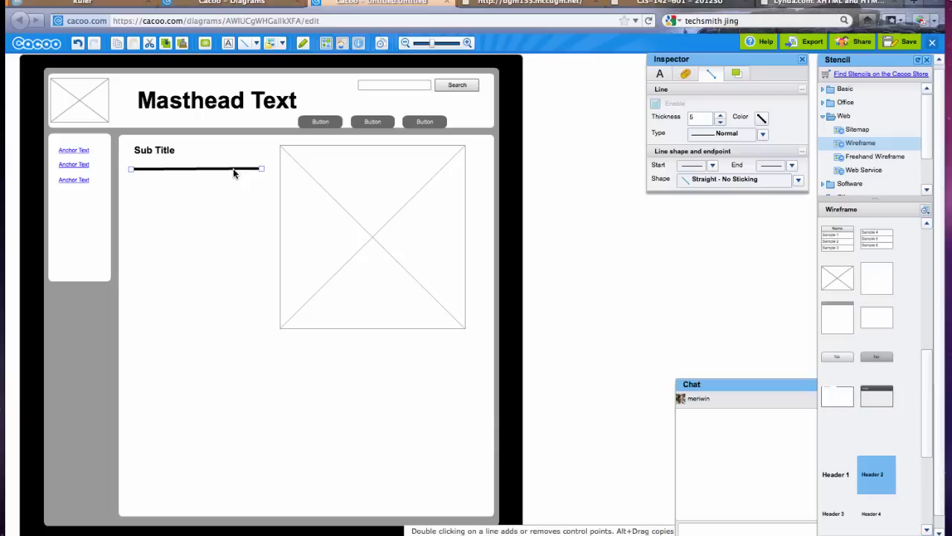
left_click(134, 44)
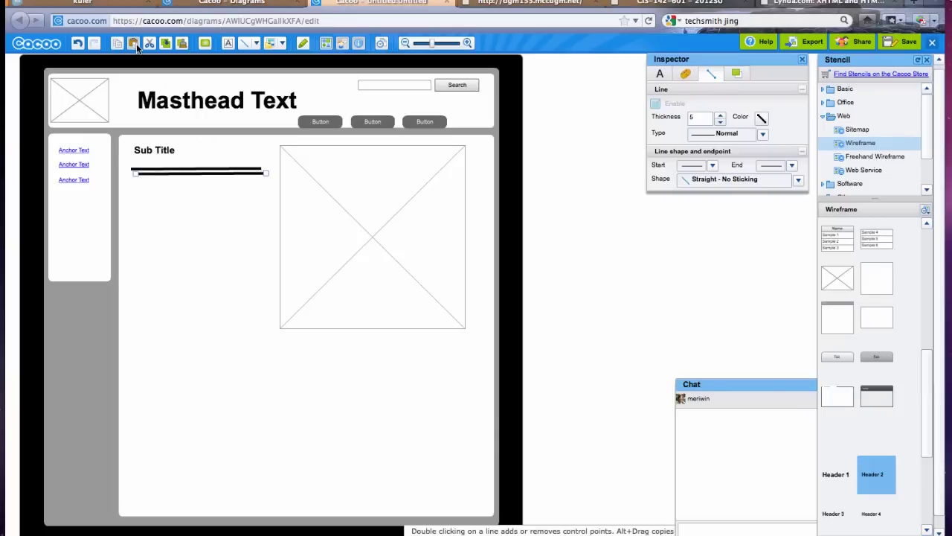
left_click(135, 45)
left_click(135, 44)
left_click(135, 44)
left_click(135, 45)
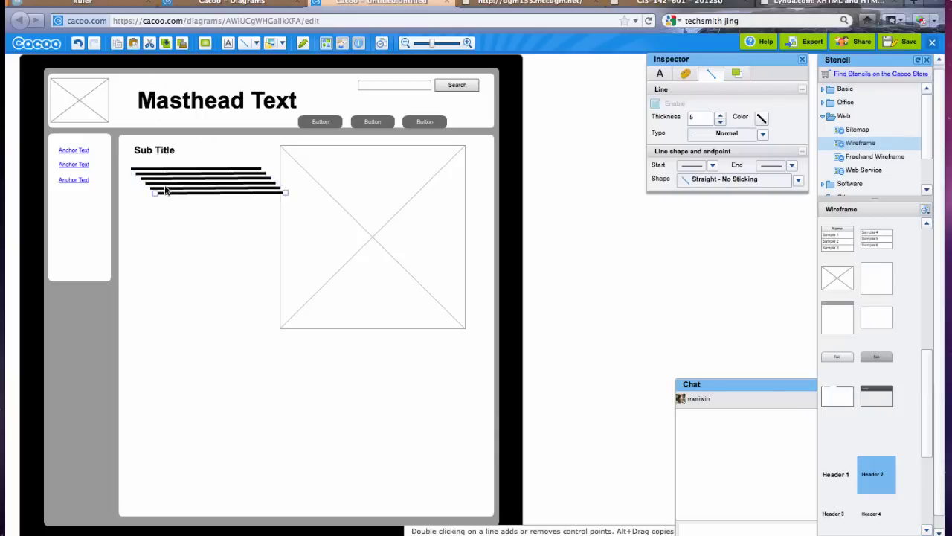
Drag the thick line copies into an even stack under Sub Title, realigning the offset one
left_click_drag(164, 191, 141, 201)
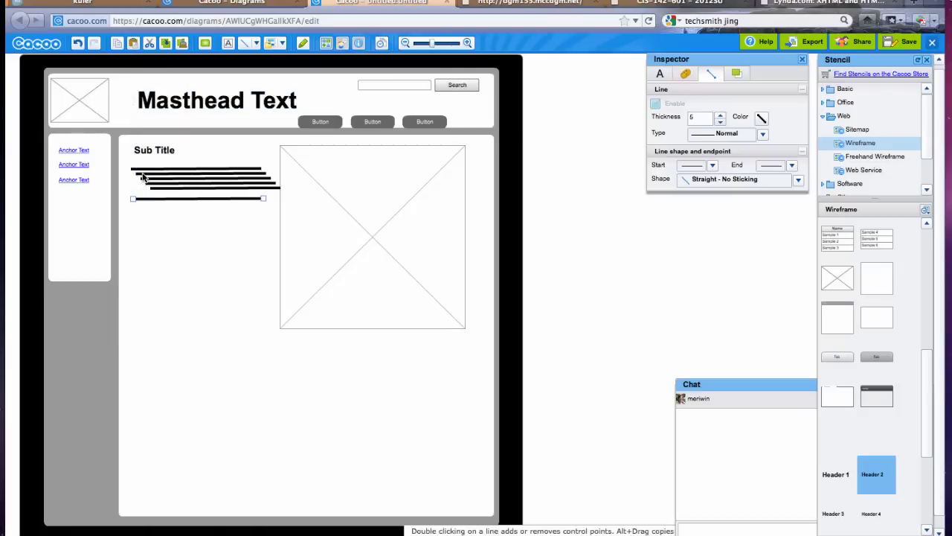
left_click(143, 175)
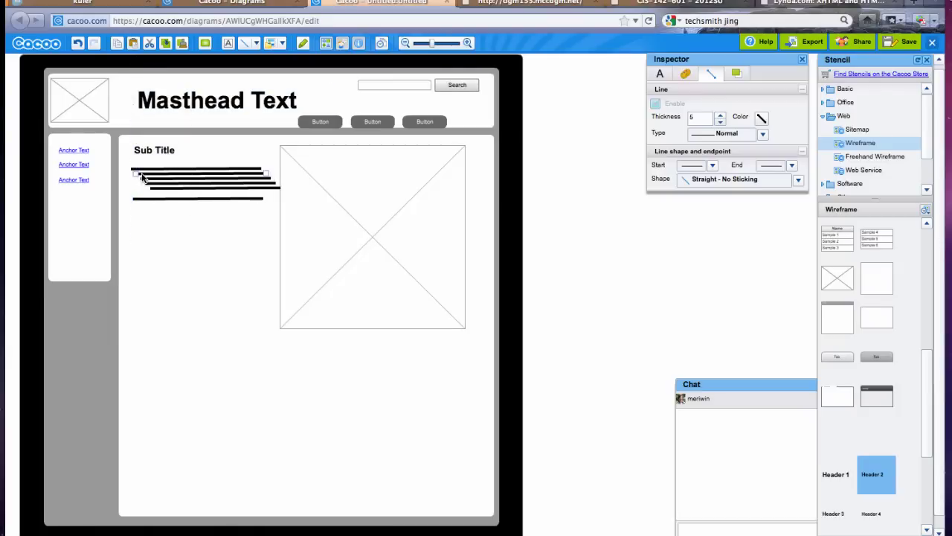
left_click_drag(143, 175, 138, 212)
left_click_drag(166, 182, 156, 220)
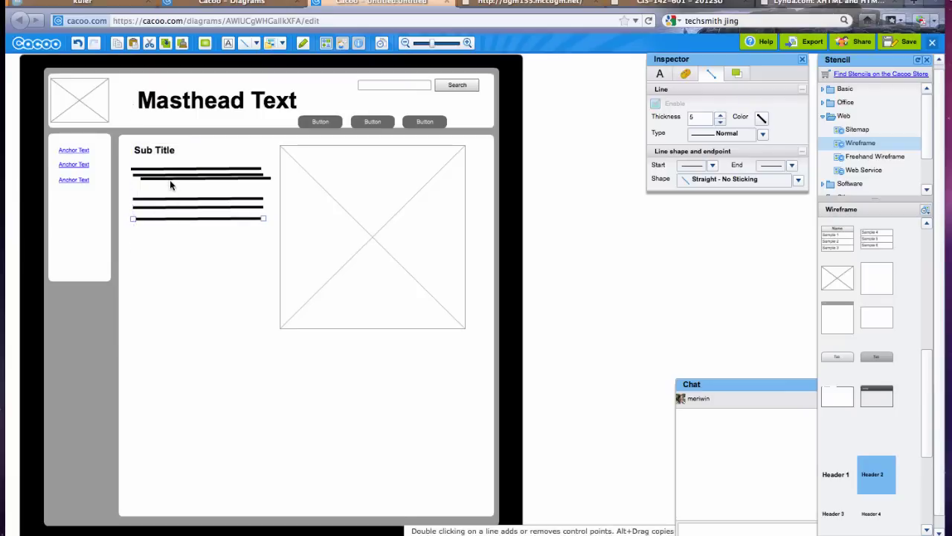
left_click(170, 184)
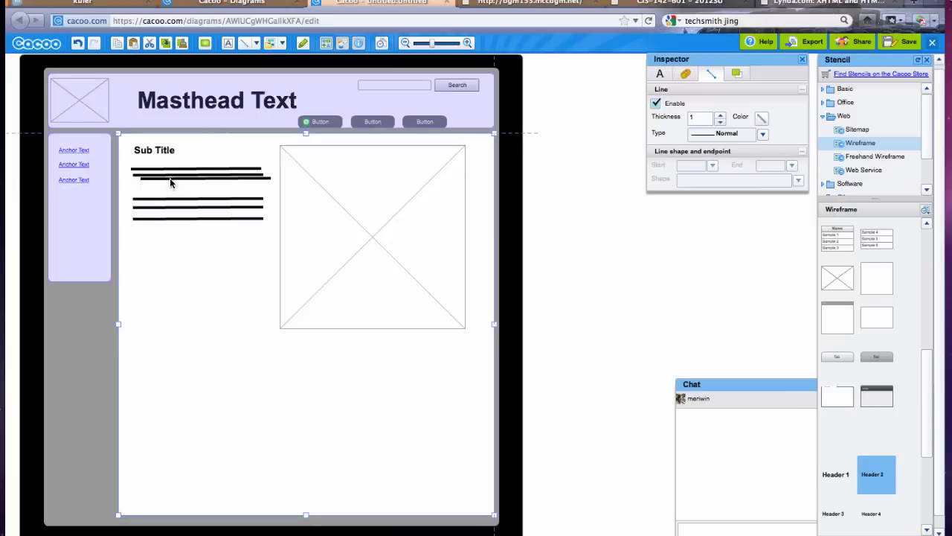
left_click(170, 179)
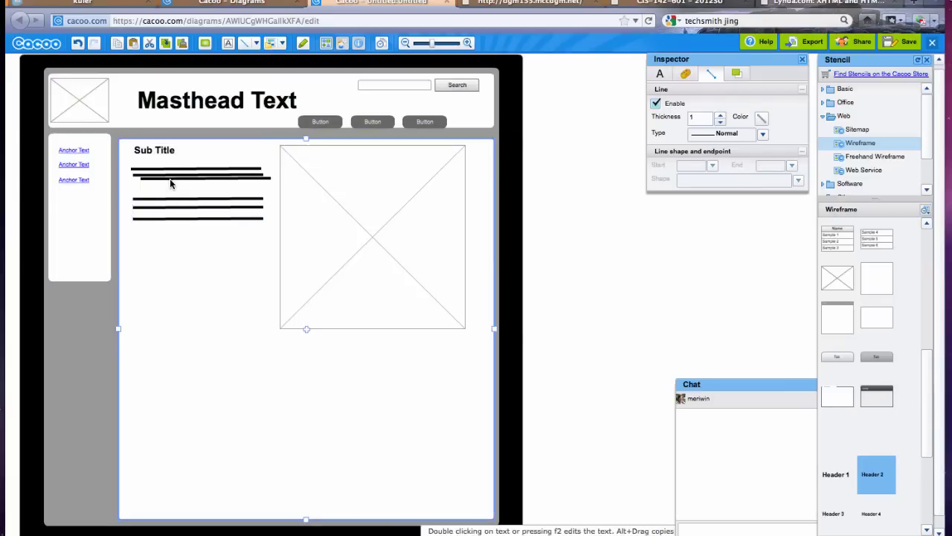
left_click(170, 179)
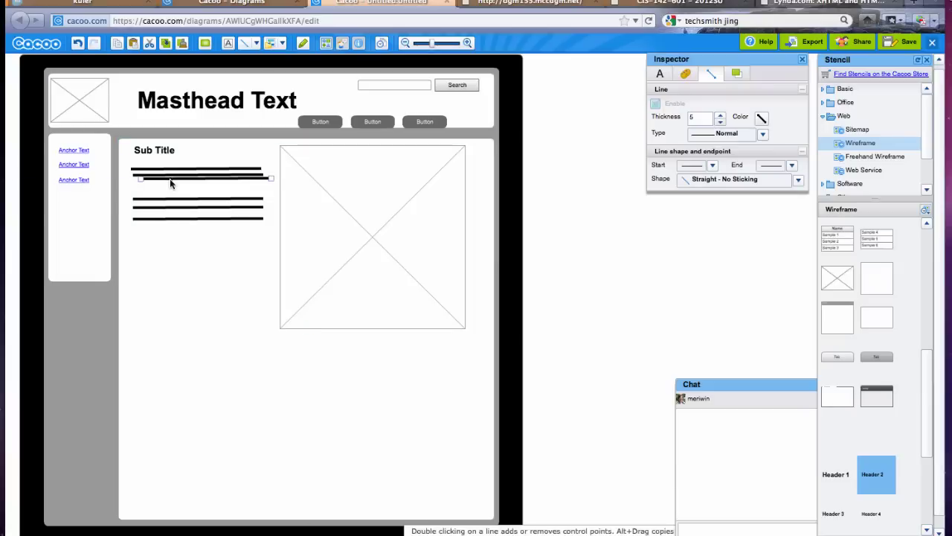
left_click_drag(170, 178, 165, 192)
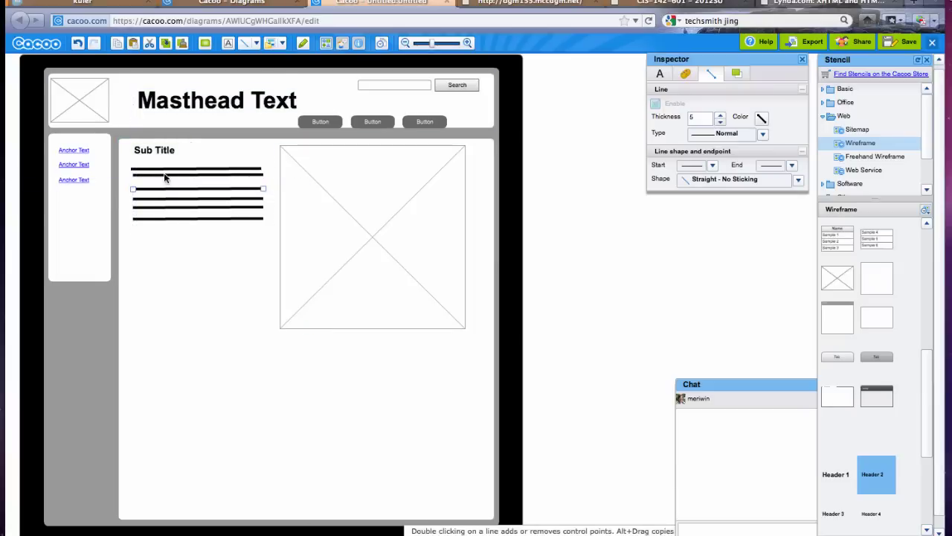
left_click(164, 176)
left_click(164, 179)
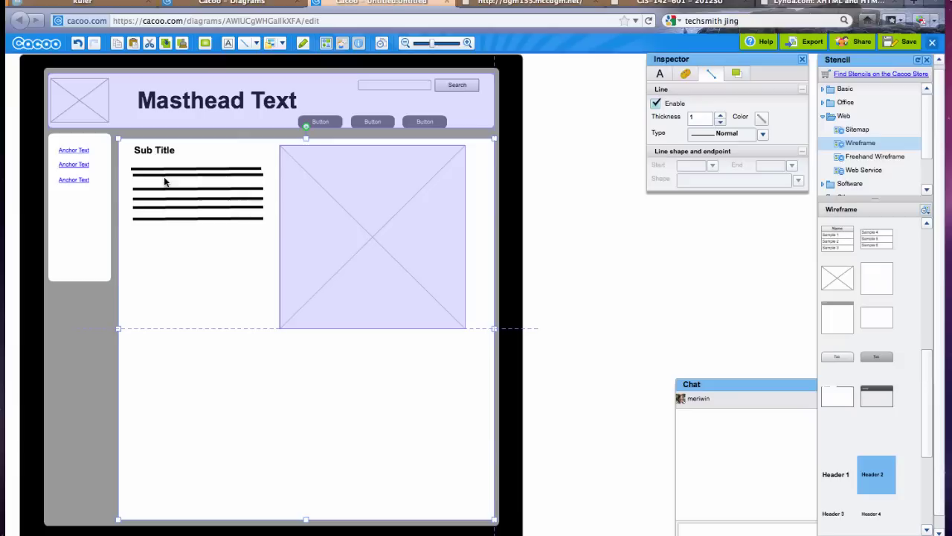
left_click_drag(165, 176, 164, 176)
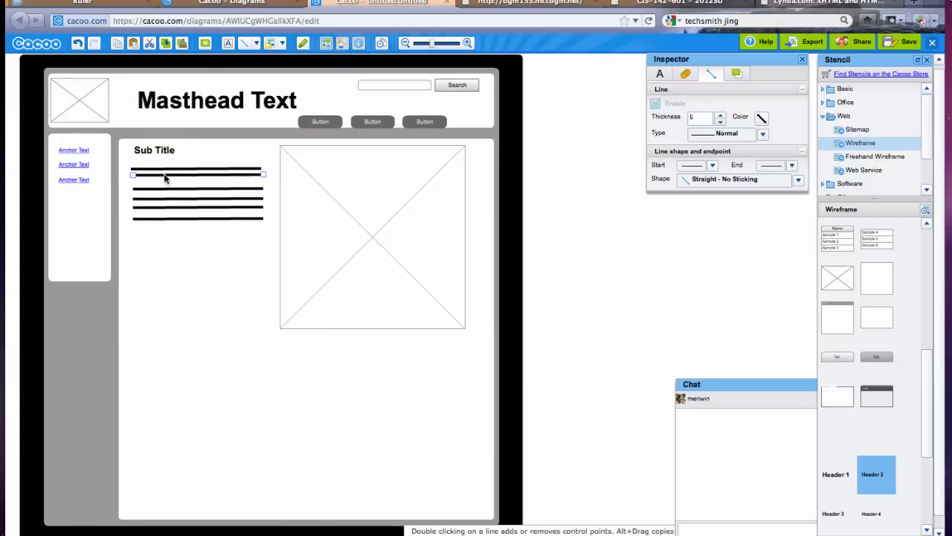
Move the top paragraph line up and set its width to 240 px
left_click(742, 75)
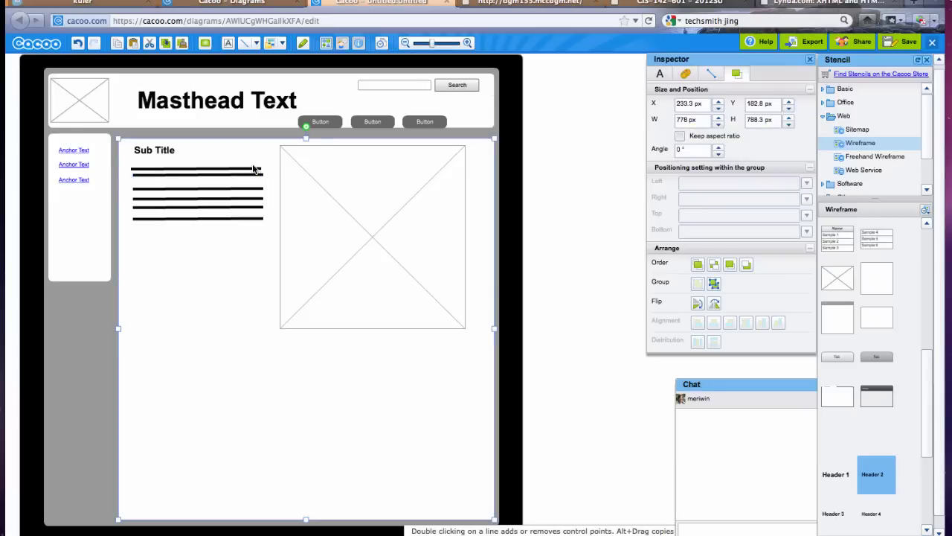
left_click_drag(254, 170, 260, 165)
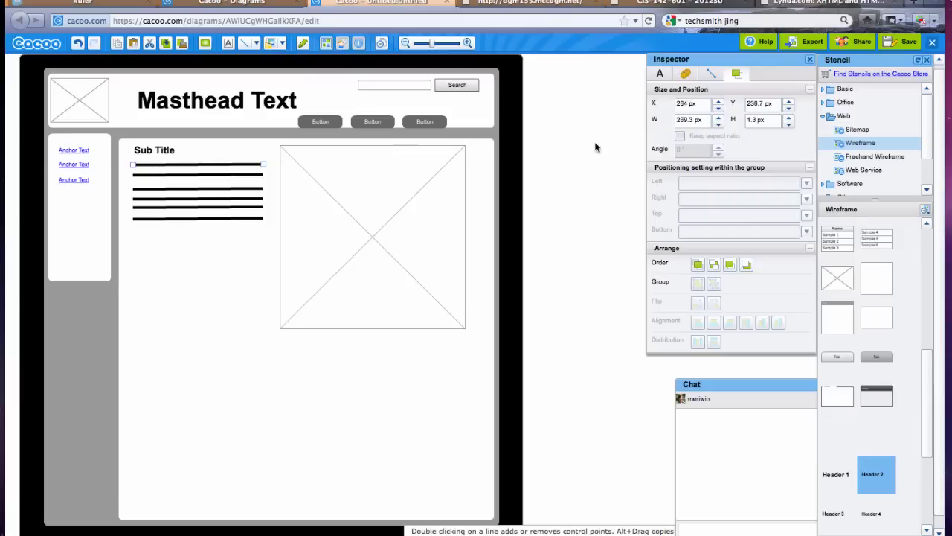
left_click(702, 125)
type("240")
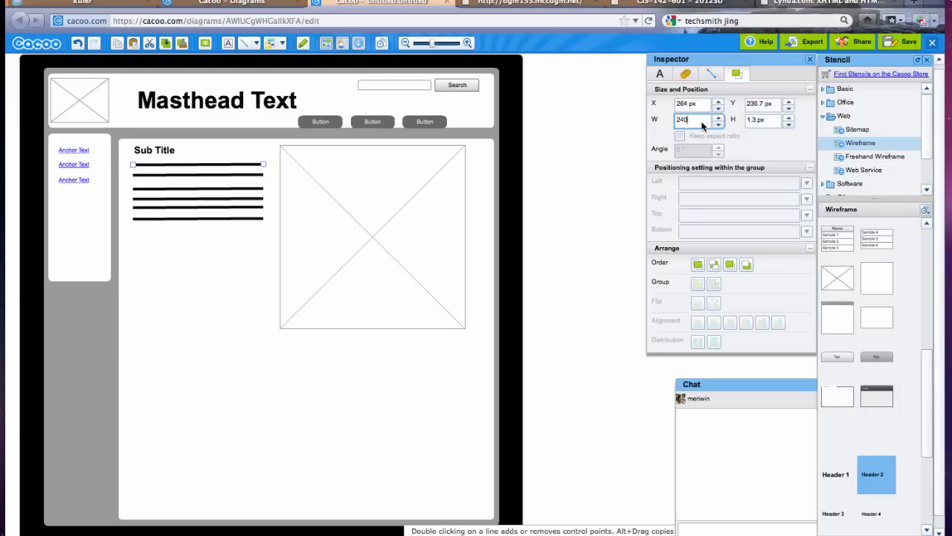
scroll(363, 207, "down", 1)
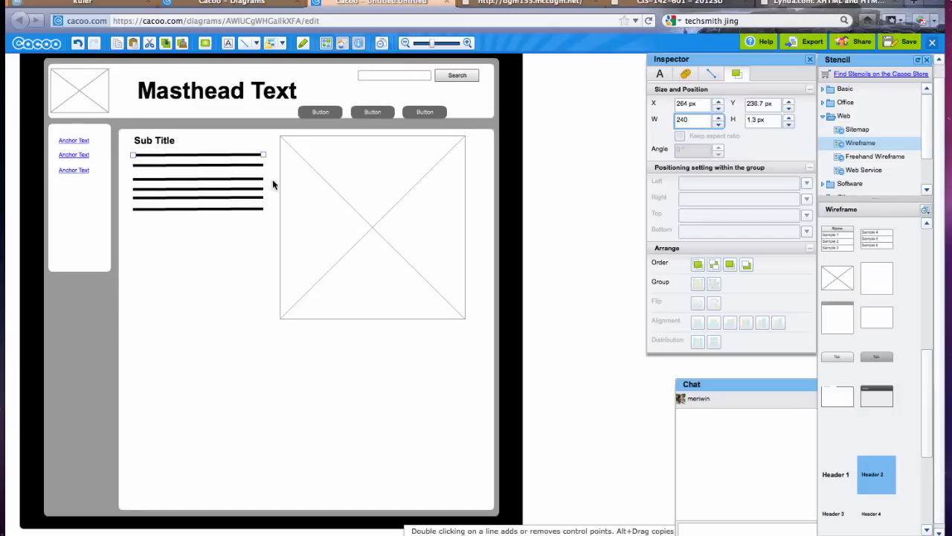
left_click(254, 171)
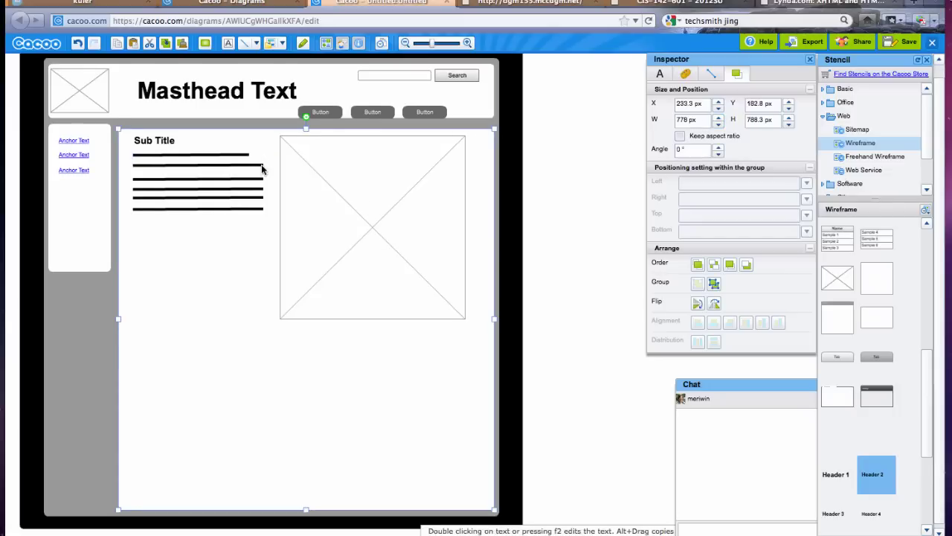
Set the third paragraph line's width to 260 px
left_click(261, 164)
left_click(255, 185)
left_click(257, 181)
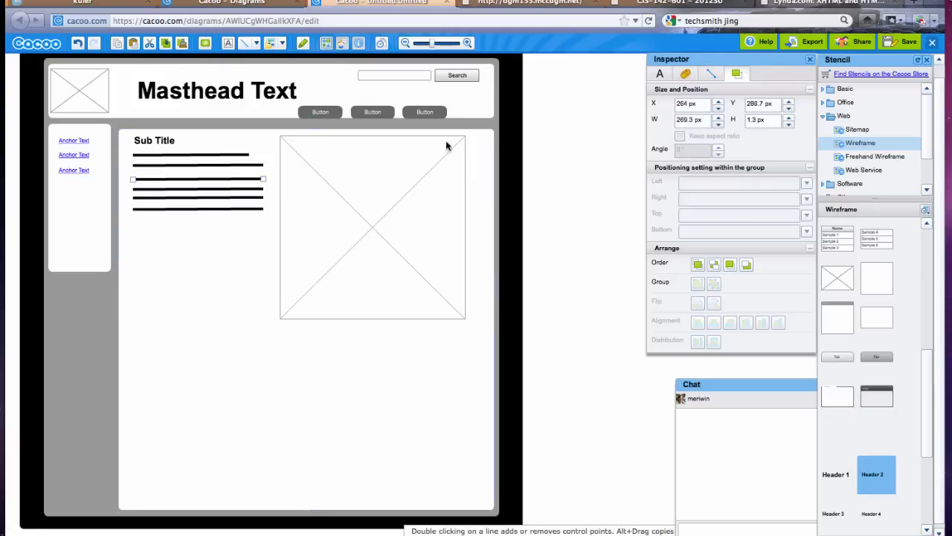
left_click(682, 123)
key("Return")
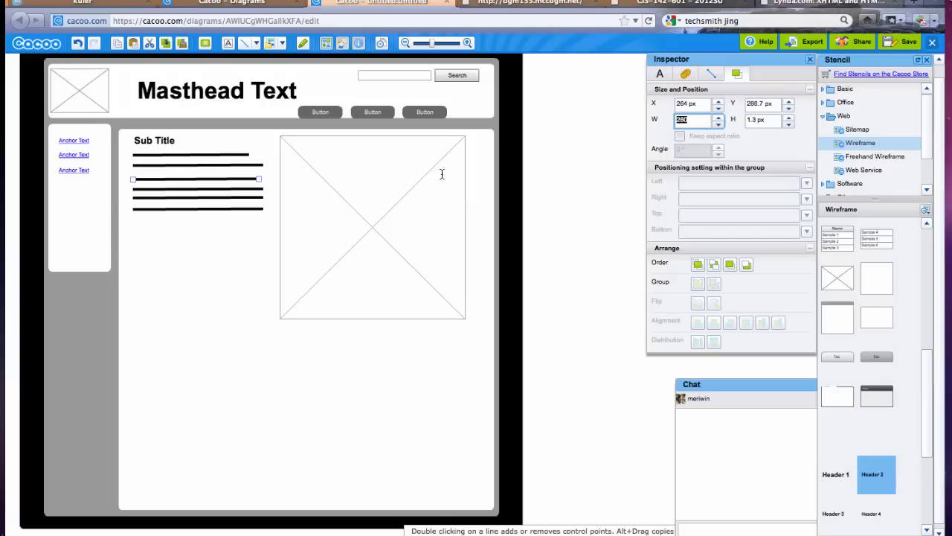
right_click(249, 193)
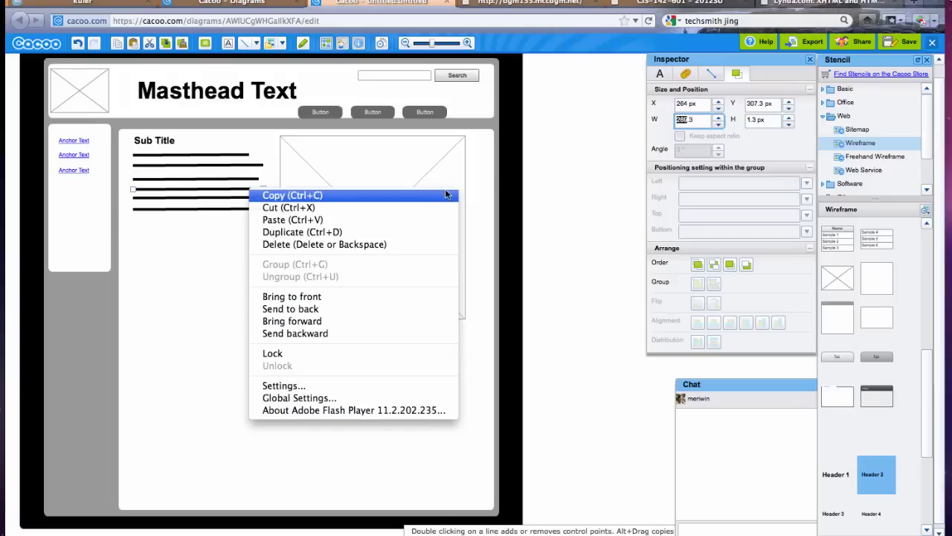
Open the About Adobe Flash Player page, then return to the Untitled wireframe in Cacoo
key("Up")
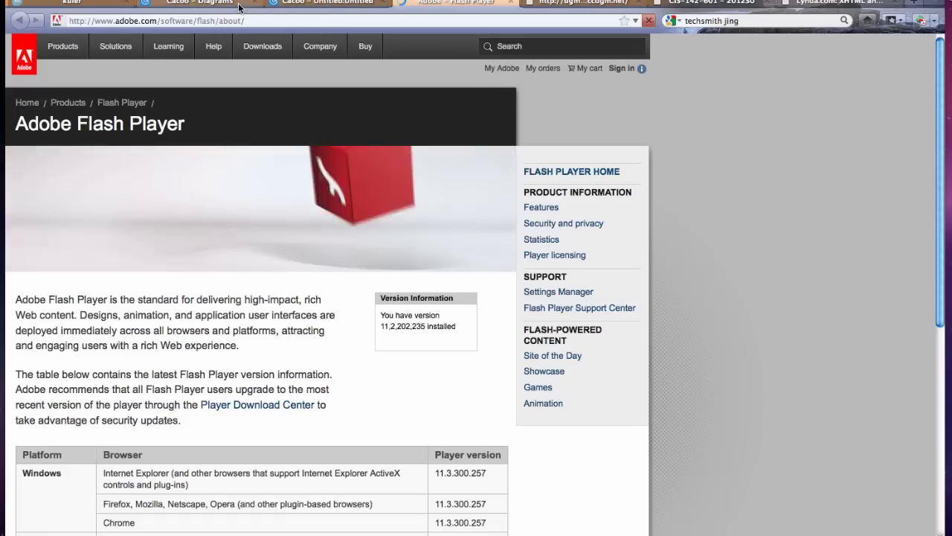
left_click(239, 4)
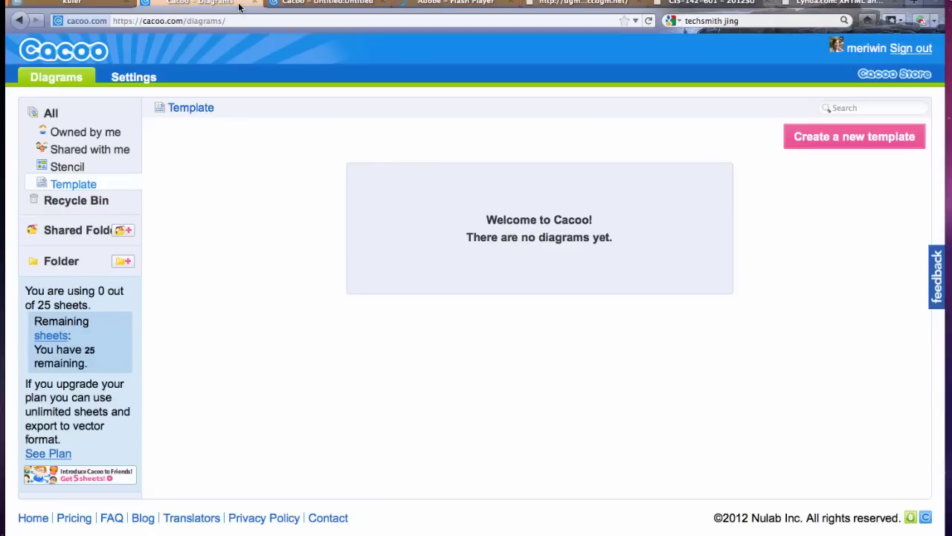
left_click(347, 5)
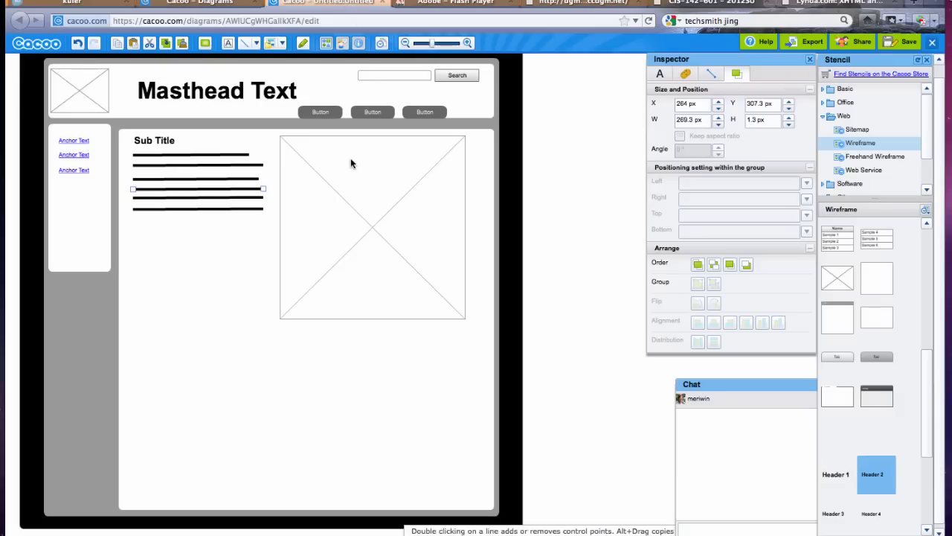
Narrow the selected paragraph line to 265 px wide
left_click(690, 119)
type("2")
key("Return")
left_click(283, 250)
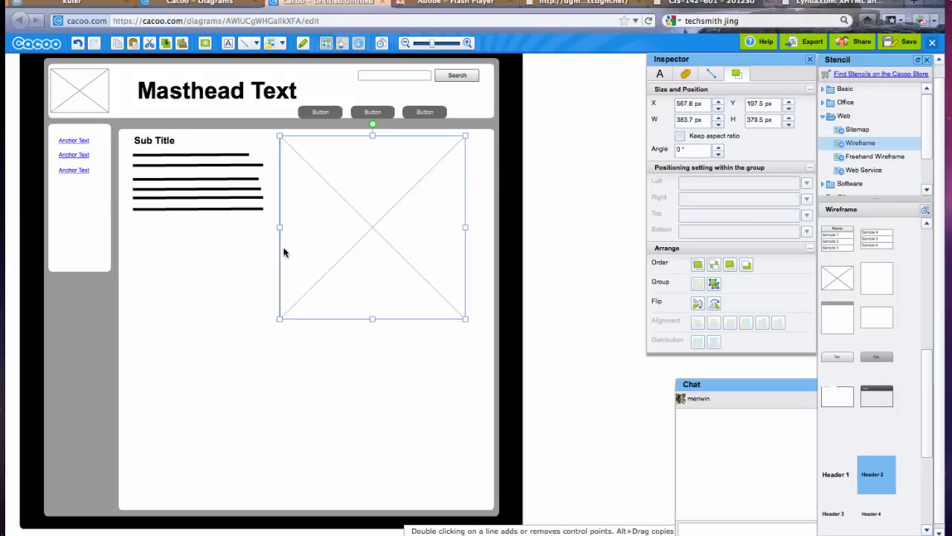
left_click(223, 160)
Set the X position of the top three paragraph lines to 260
left_click(223, 154)
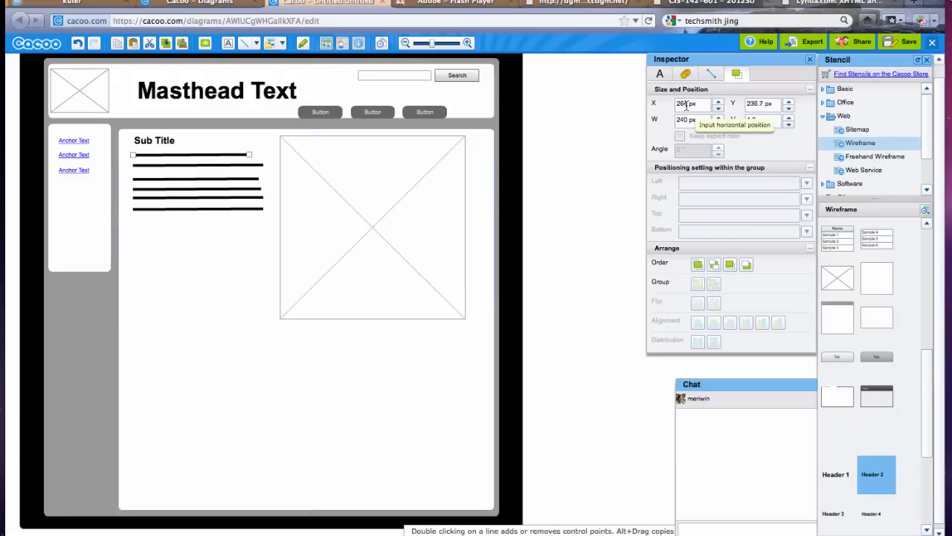
left_click(686, 104)
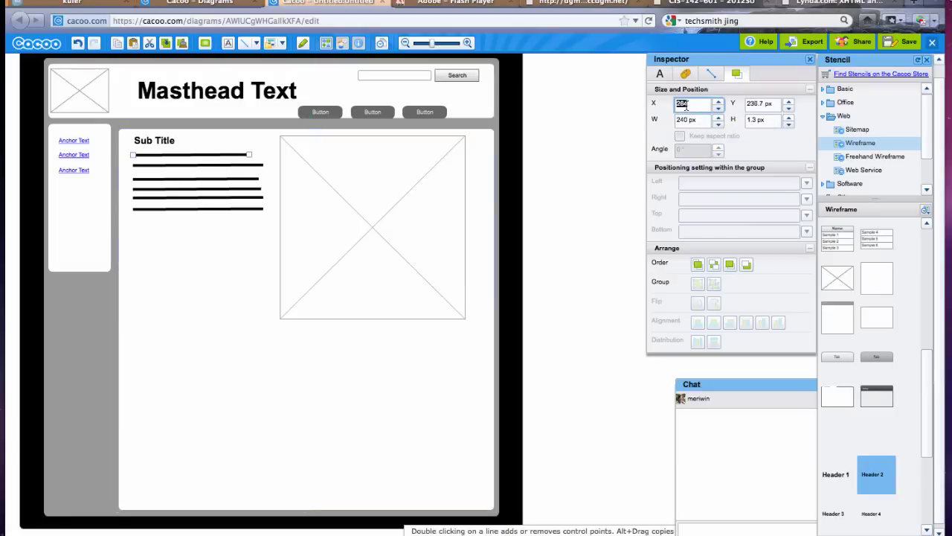
type("260")
key("Return")
left_click(256, 171)
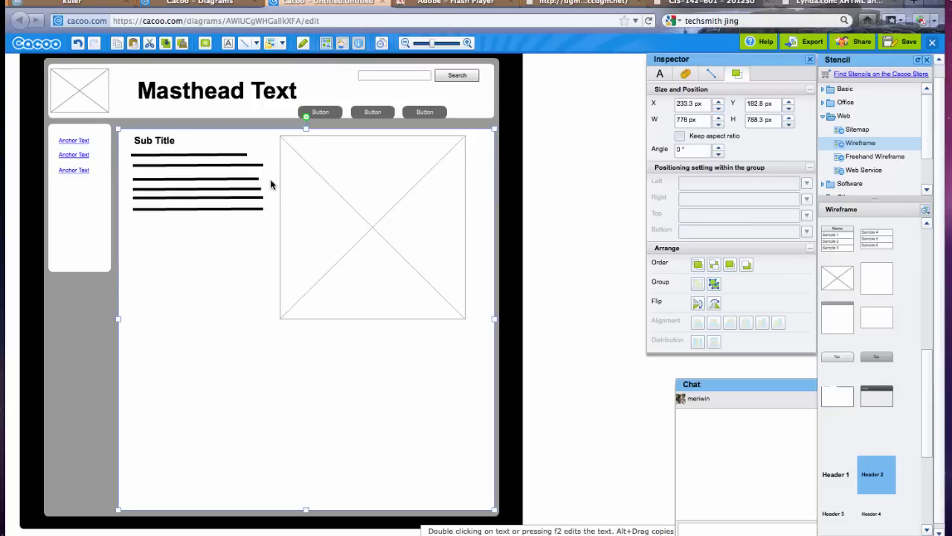
left_click(253, 166)
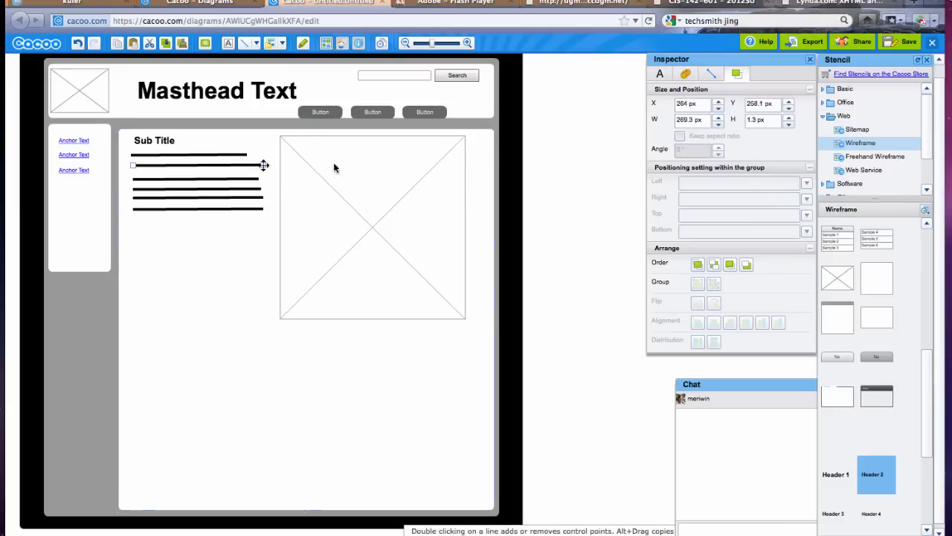
left_click(697, 109)
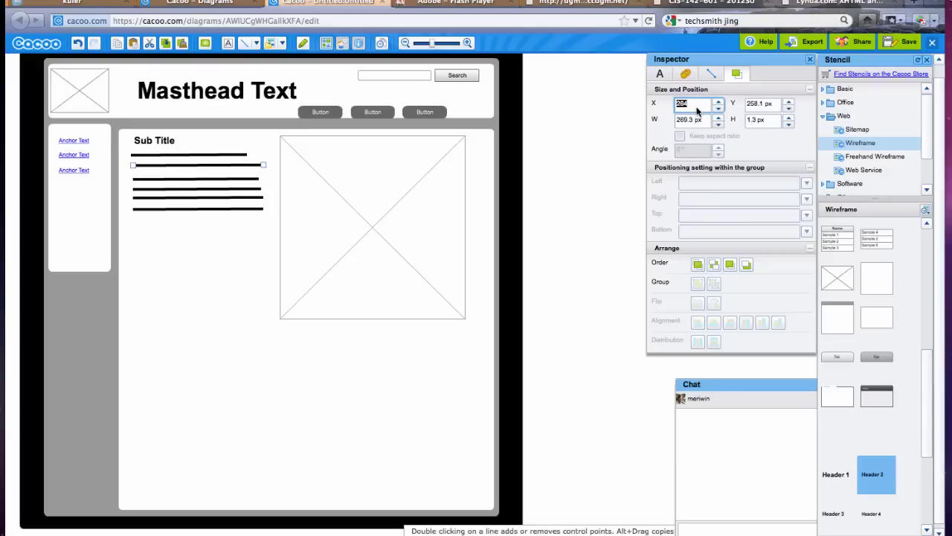
key("Return")
left_click(179, 183)
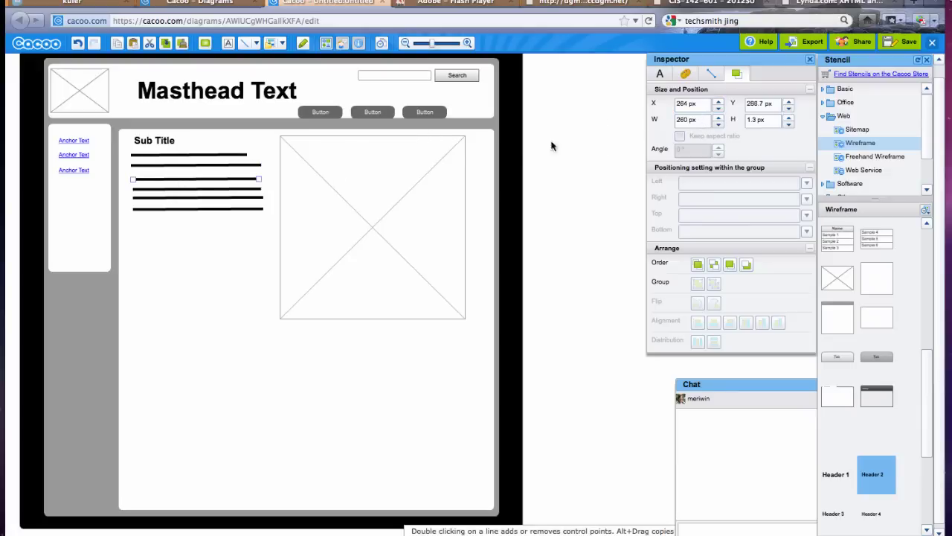
left_click(701, 107)
left_click_drag(667, 107, 658, 106)
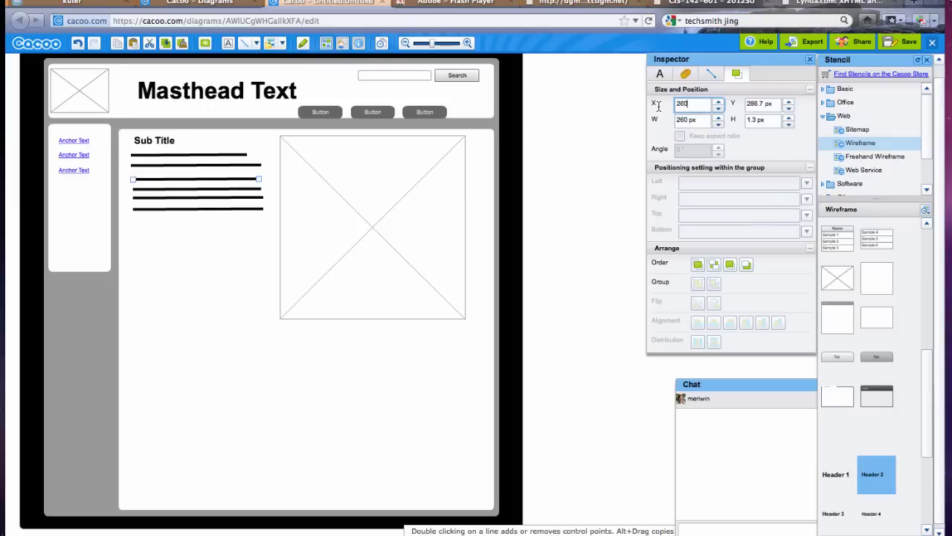
type("260")
key("Return")
Set the fourth paragraph line's X to 280 and the fifth line's X to 260
left_click(185, 189)
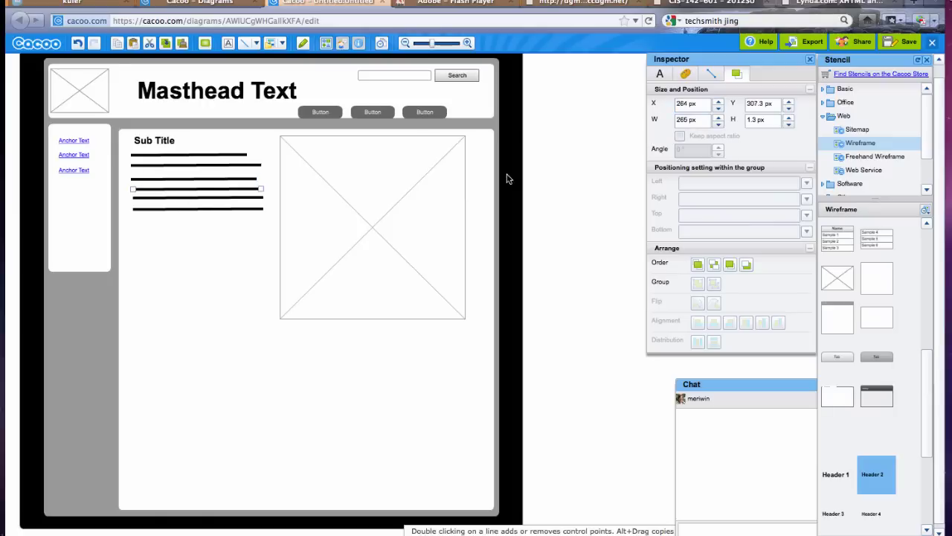
double_click(694, 108)
type("280")
key("Return")
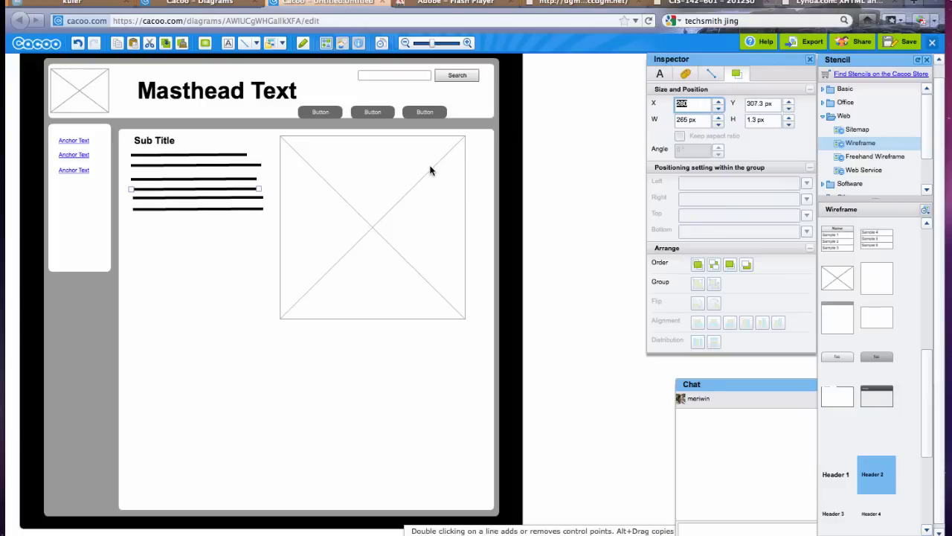
left_click(203, 201)
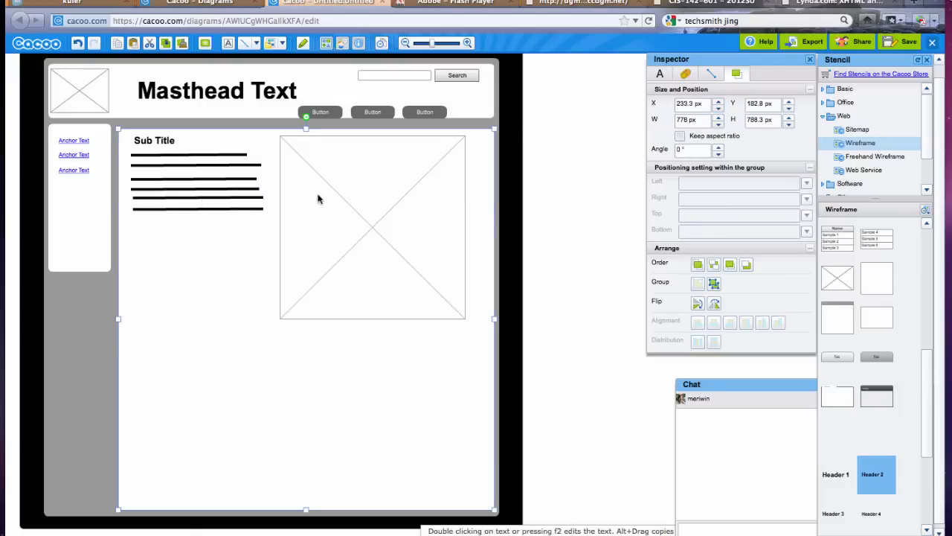
left_click(262, 197)
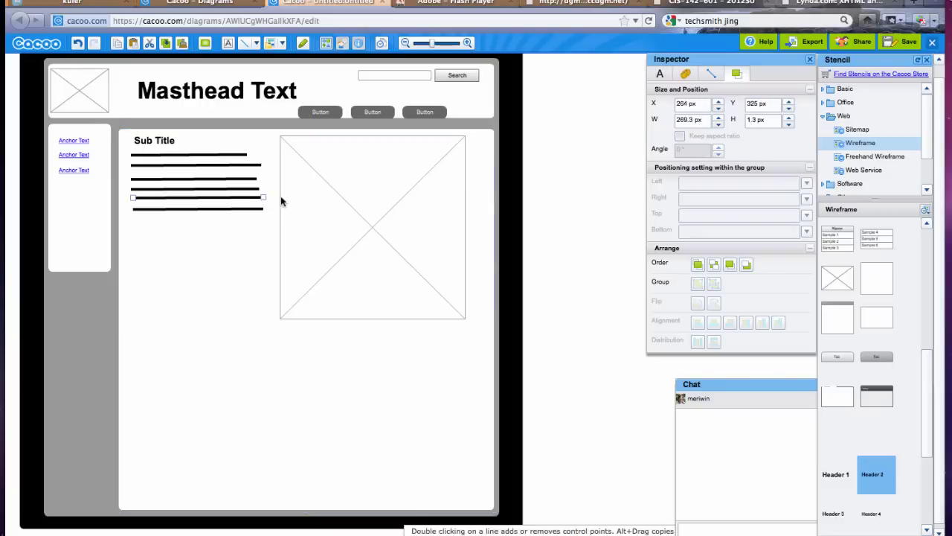
left_click(699, 106)
type("260")
key("Return")
Add a second image placeholder below the text lines and begin editing the bottom line's X
left_click_drag(844, 282, 320, 484)
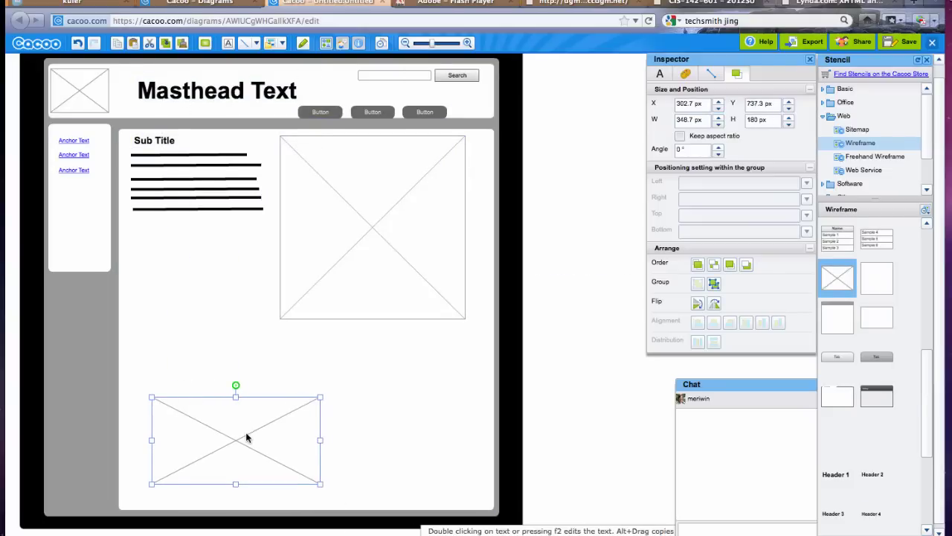
left_click_drag(247, 438, 233, 423)
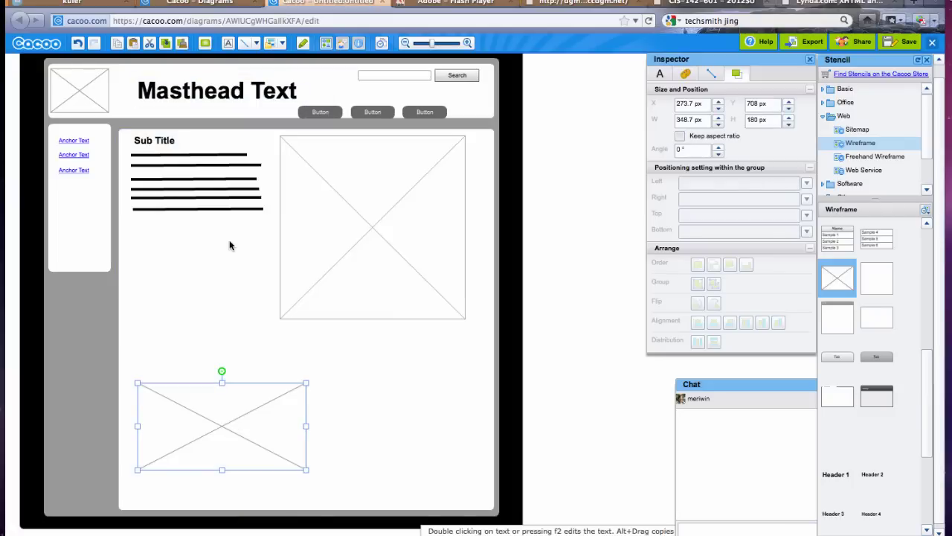
left_click(224, 214)
left_click(224, 212)
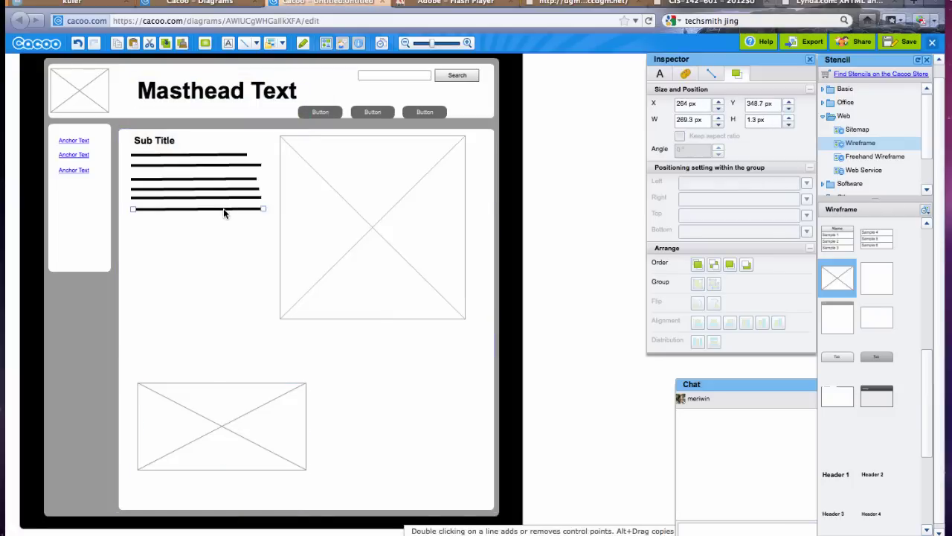
left_click(689, 103)
Set the bottom line's X to 260, the top line's Y to 240 and the second line's Y to 260
type("260")
left_click(238, 156)
left_click(772, 104)
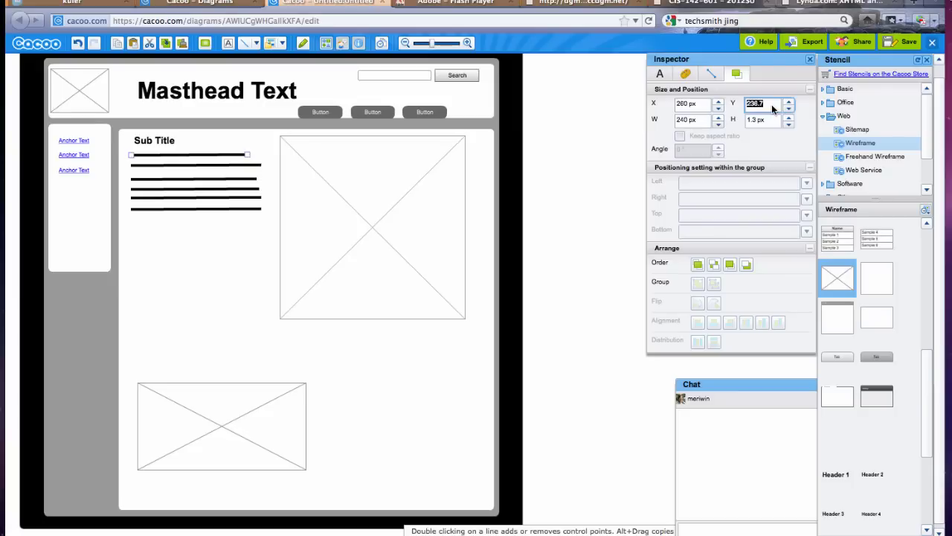
key("Return")
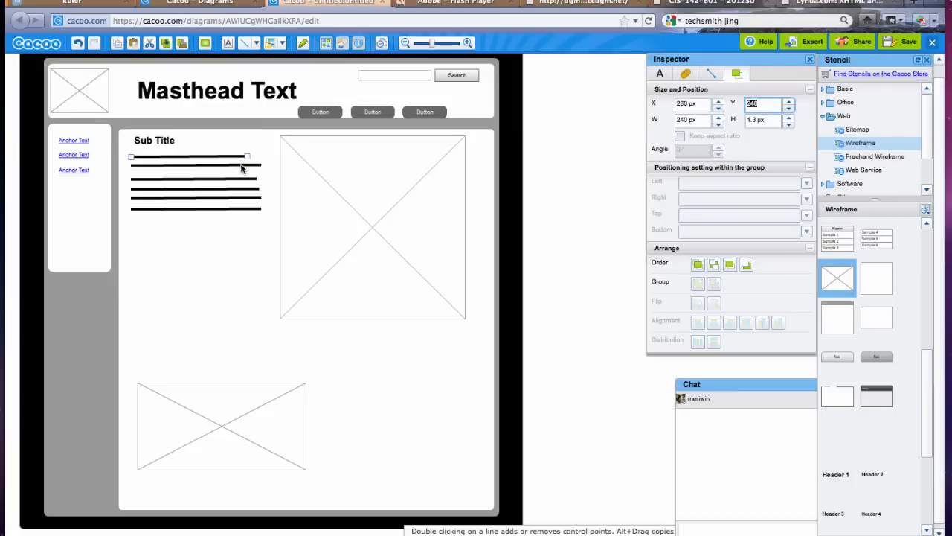
left_click(241, 167)
left_click(772, 105)
type("250")
key("Return")
type("255")
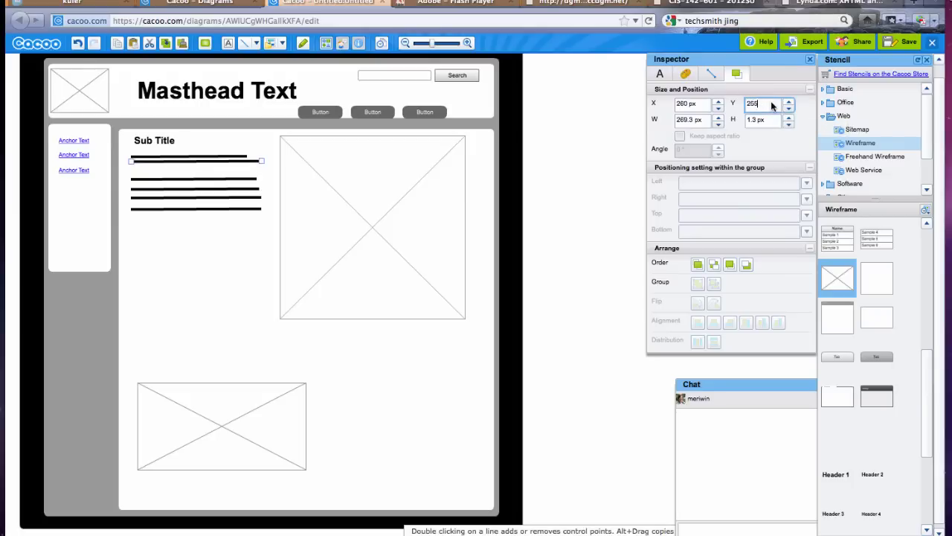
key("Return")
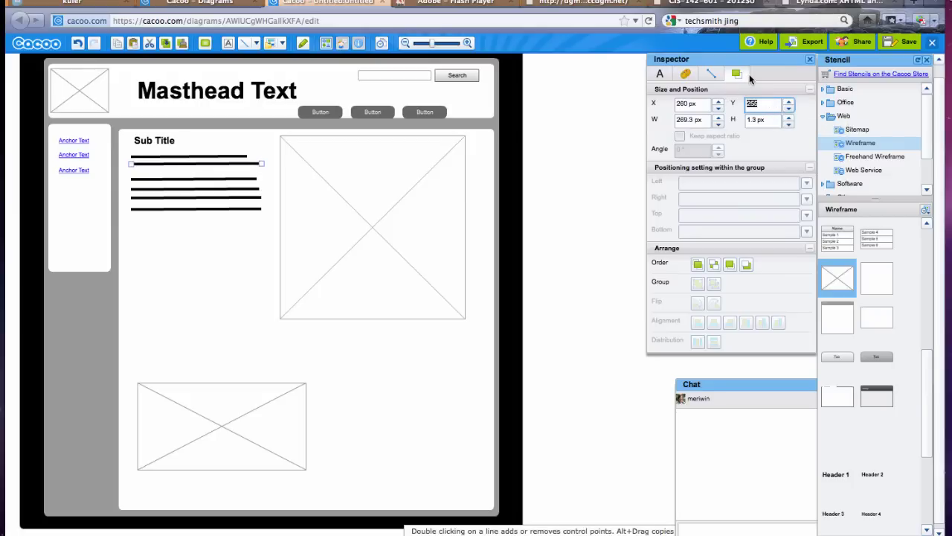
type("260")
key("Return")
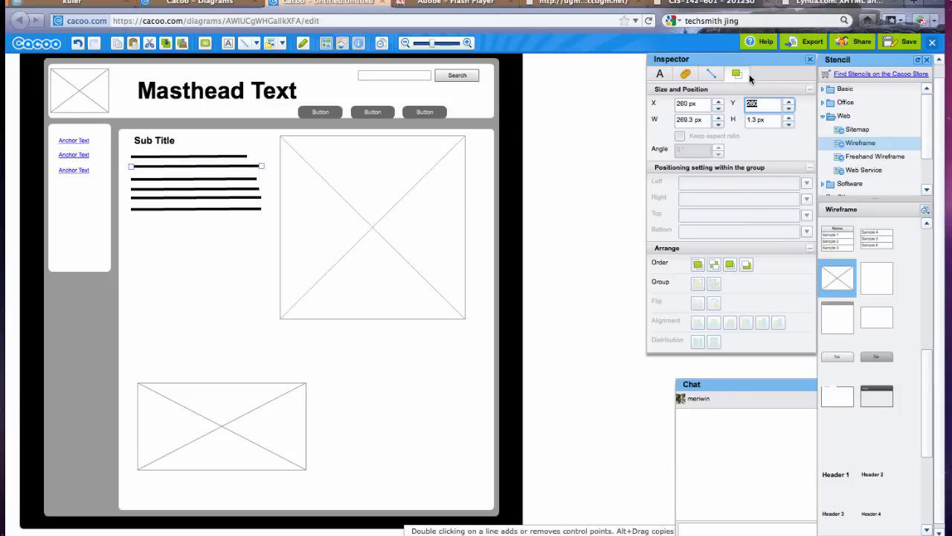
Set the third, fourth and fifth paragraph lines' Y to 200, 300 and 321
left_click(206, 184)
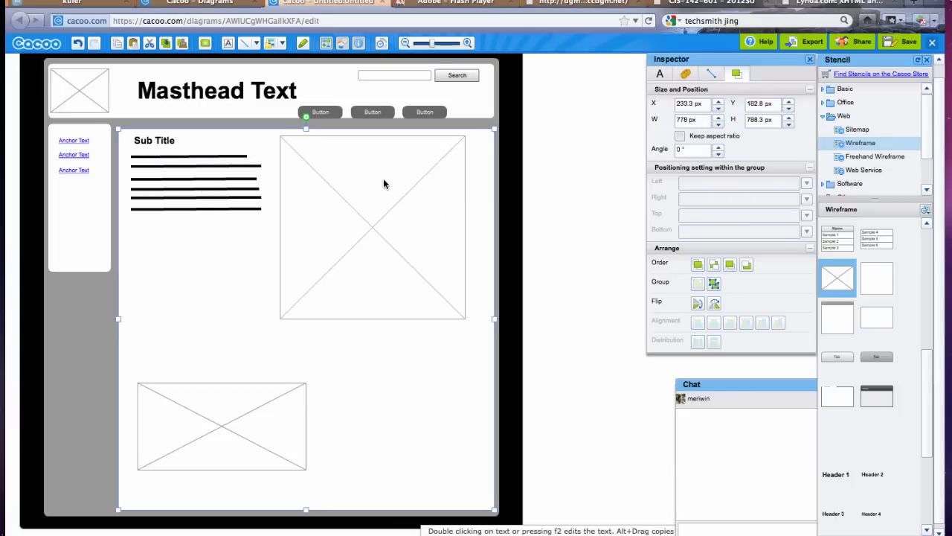
left_click(212, 180)
left_click(764, 107)
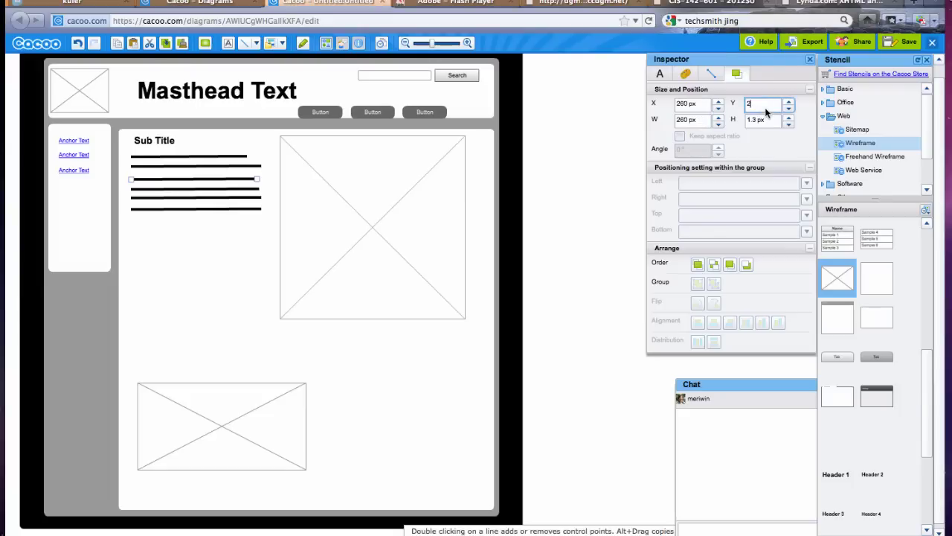
type("200")
key("Return")
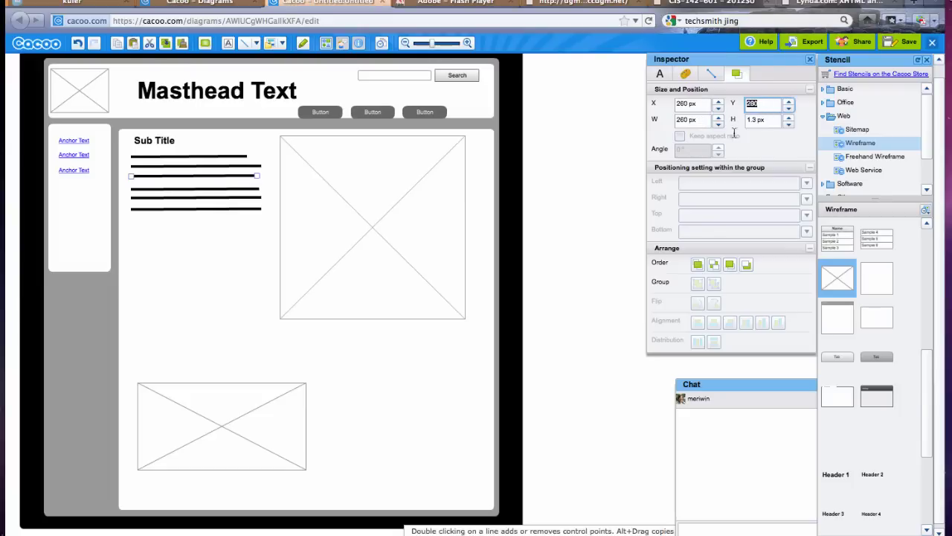
left_click(228, 190)
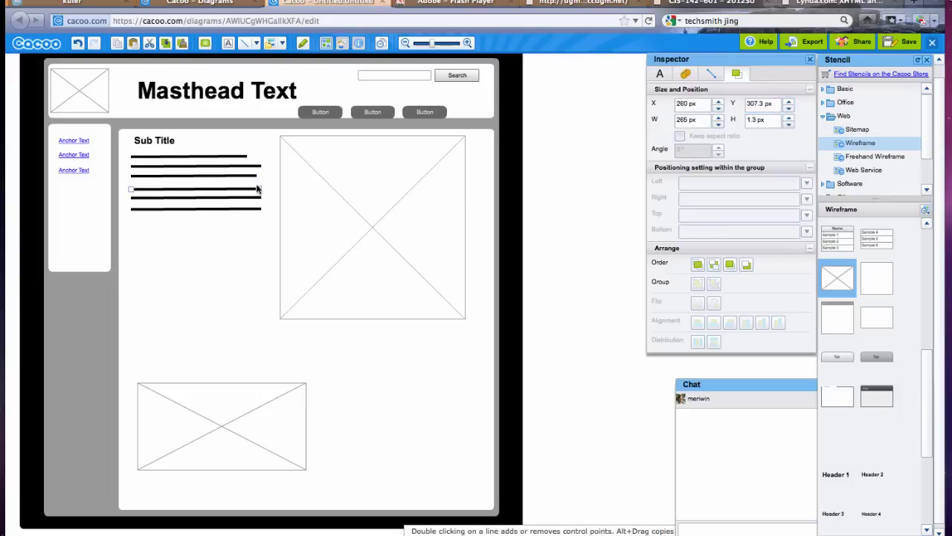
left_click(763, 104)
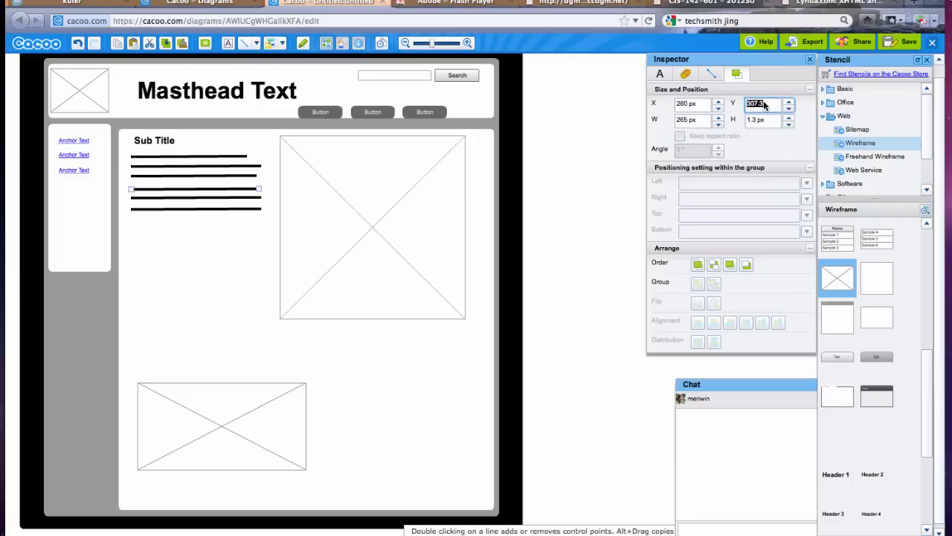
type("300")
key("Return")
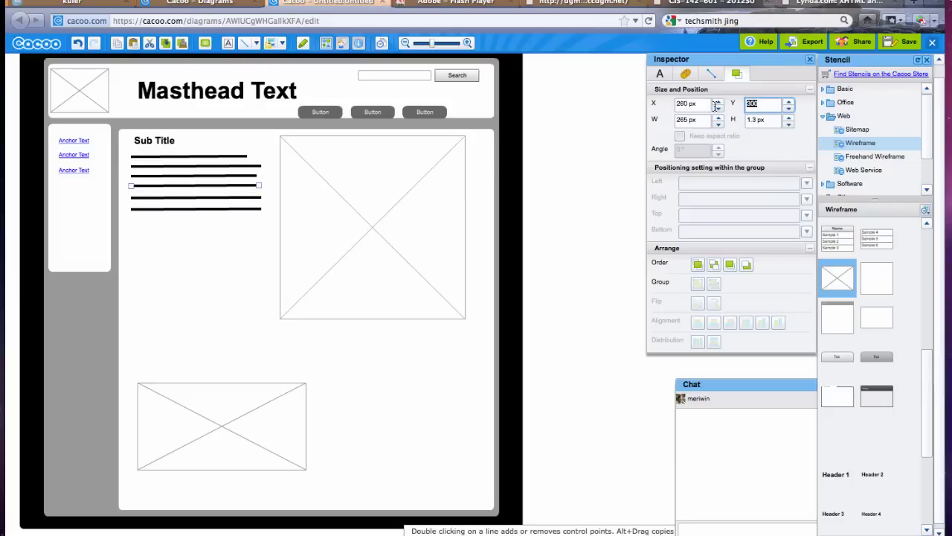
left_click(233, 197)
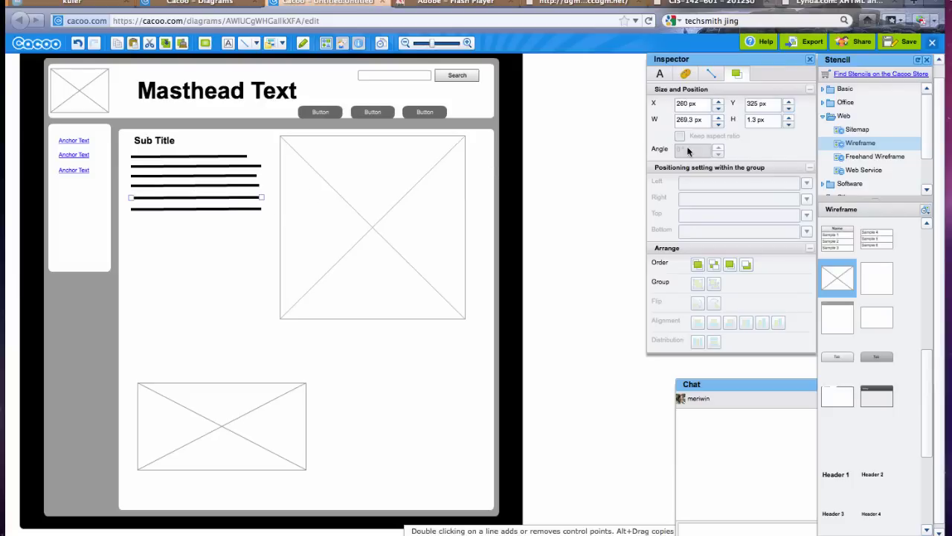
left_click(767, 105)
type("321")
key("Return")
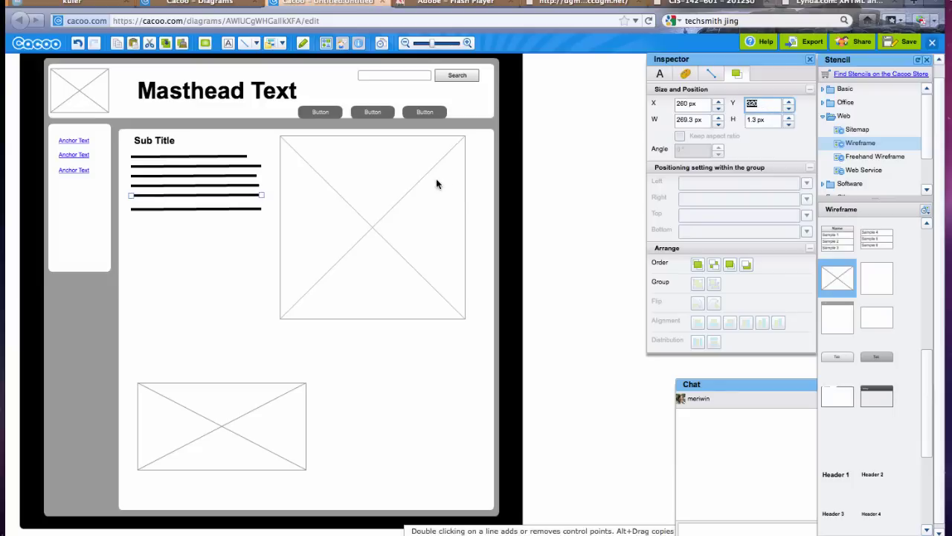
Shorten the bottom paragraph line to 150 px wide and move it to Y 340
left_click(191, 212)
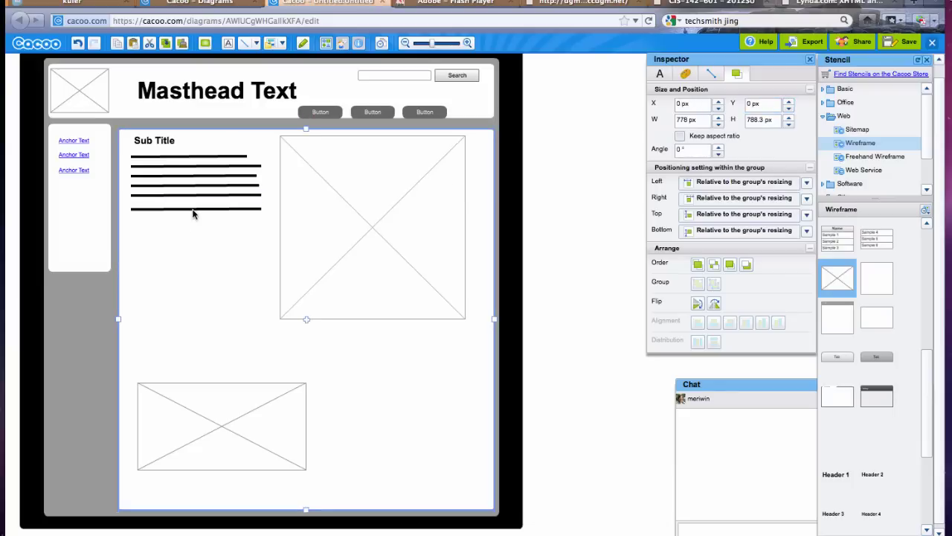
left_click(192, 212)
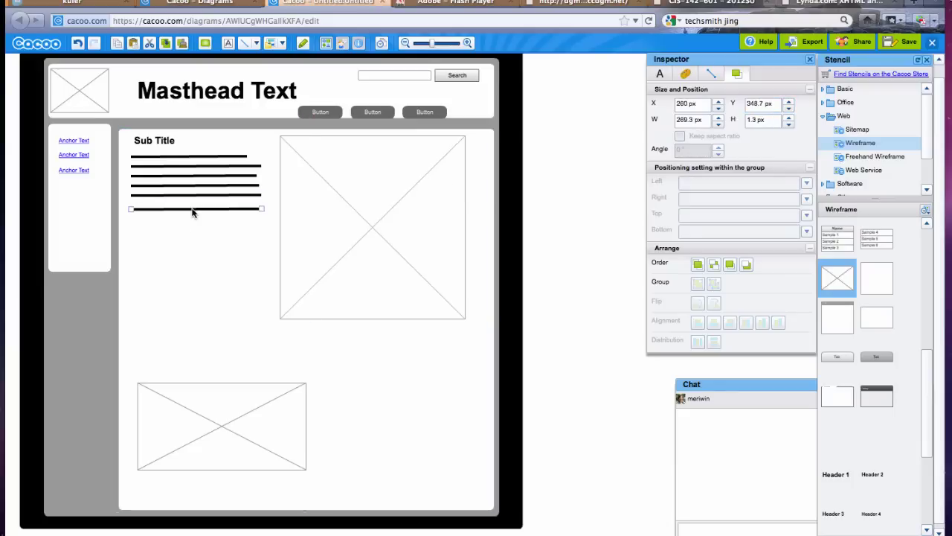
left_click(688, 122)
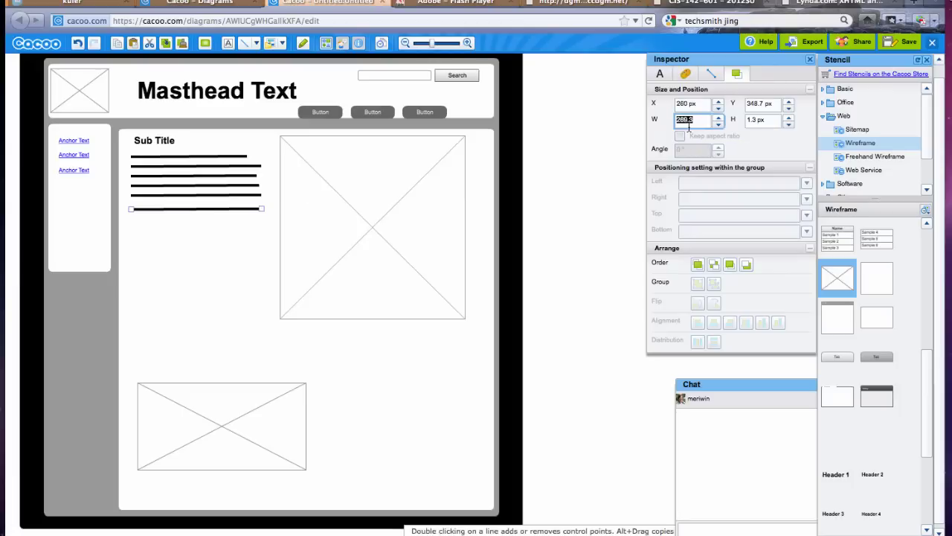
type("150")
key("Return")
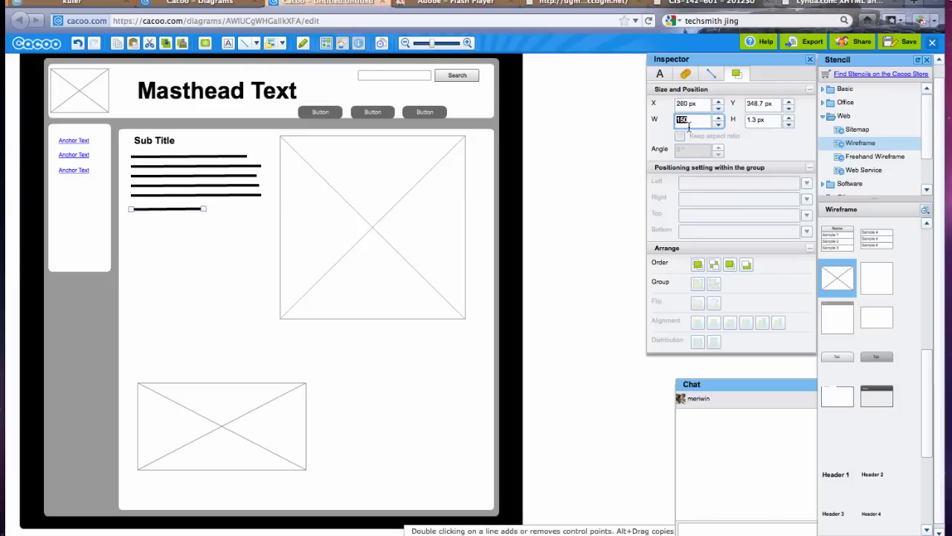
left_click(762, 106)
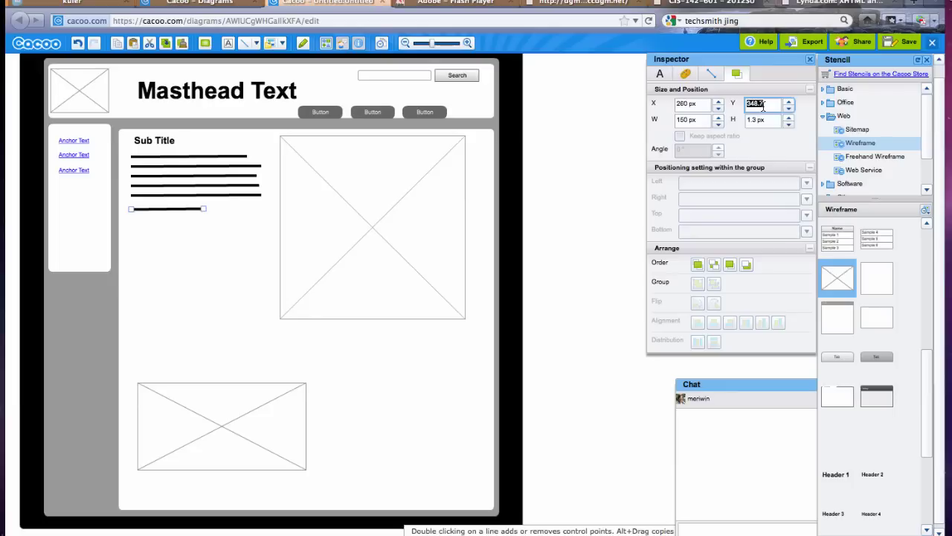
type("340")
key("Return")
left_click(250, 228)
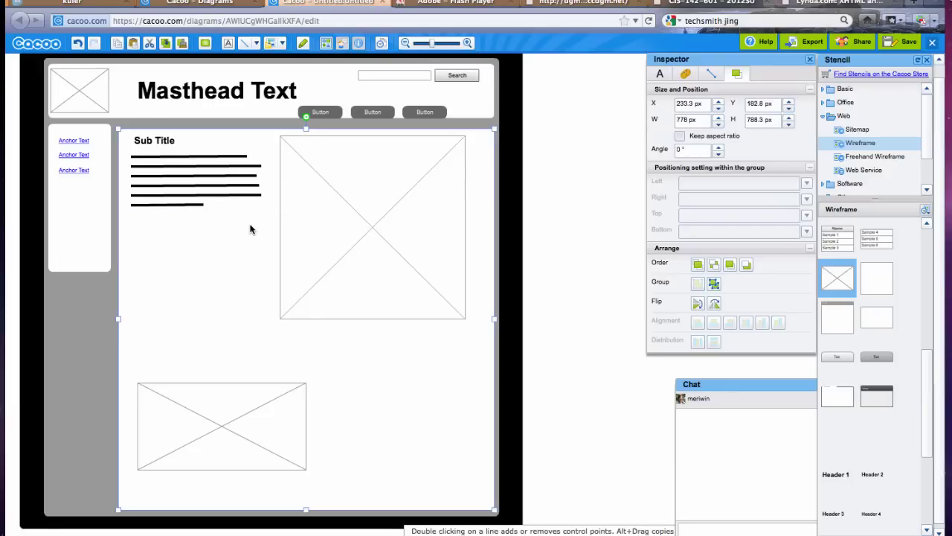
left_click(241, 158)
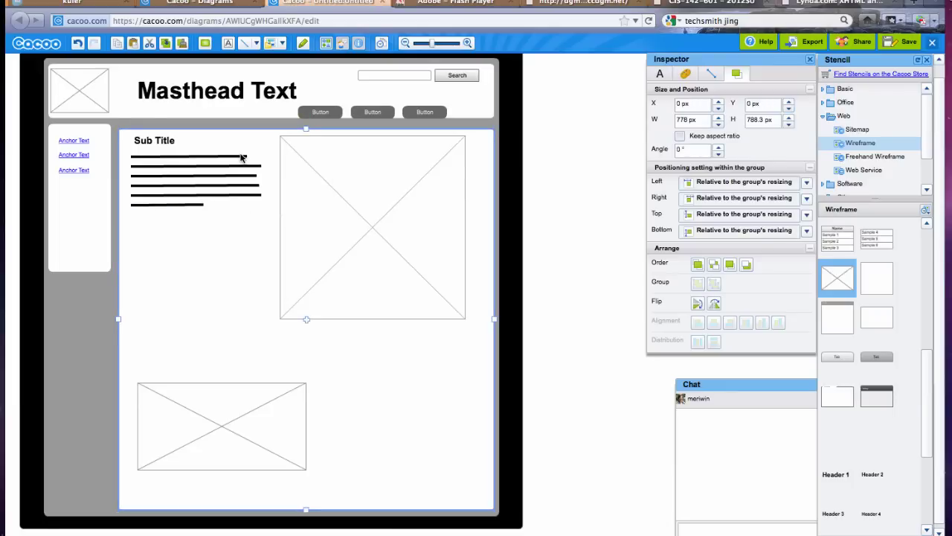
left_click(242, 158)
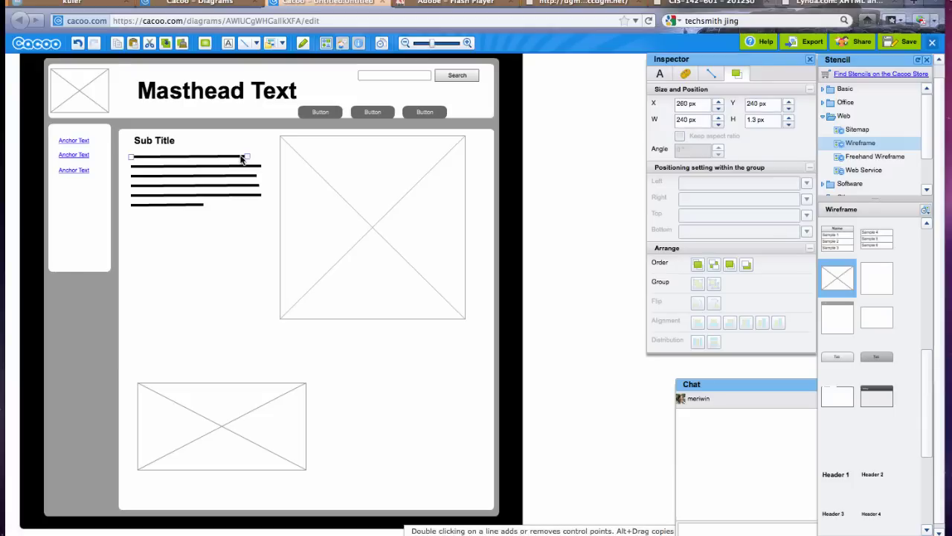
Select all six paragraph lines under Sub Title and group them into one block
right_click(242, 165)
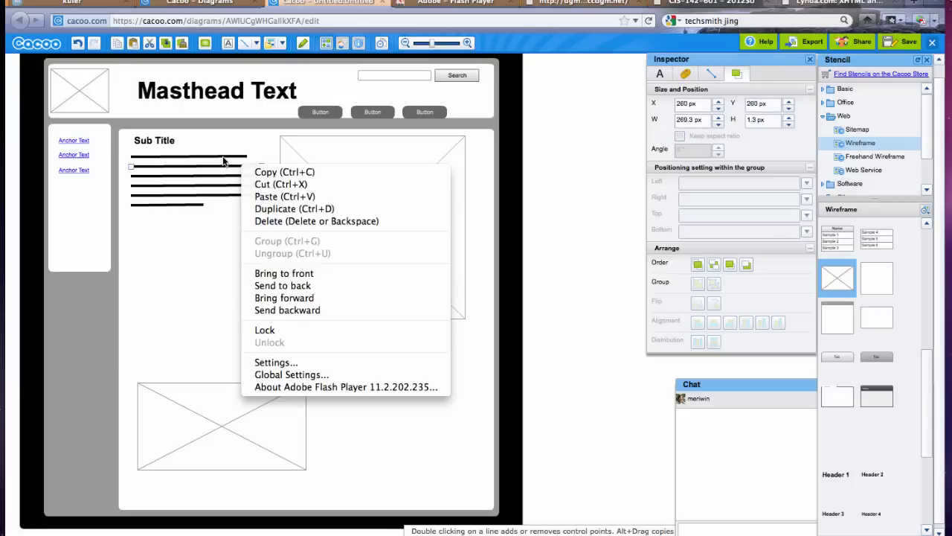
right_click(223, 159)
left_click(223, 158)
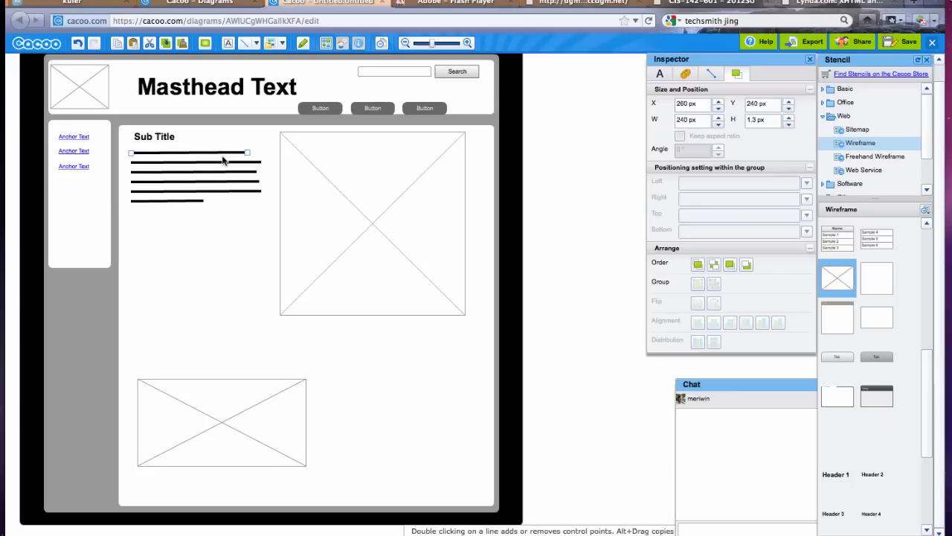
left_click(223, 164, "shift")
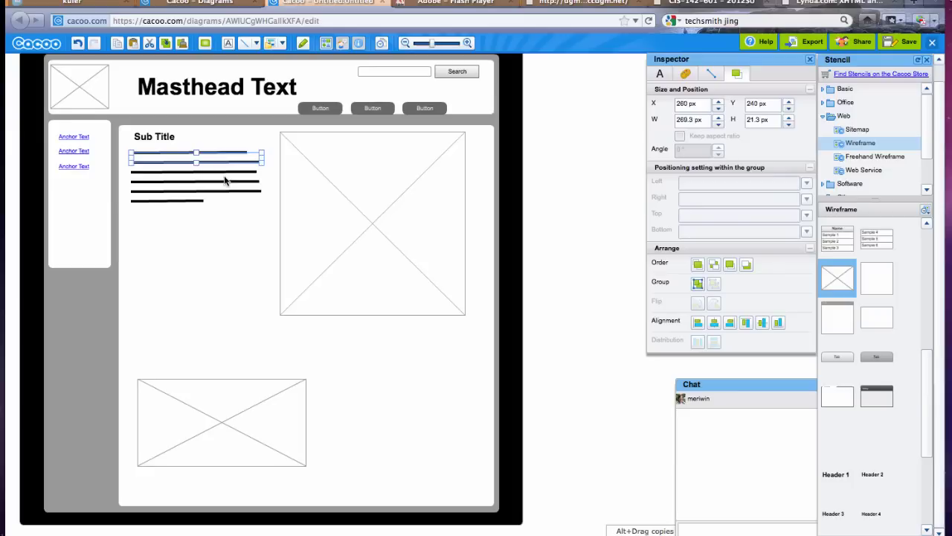
left_click(225, 175, "shift")
left_click(225, 182, "shift")
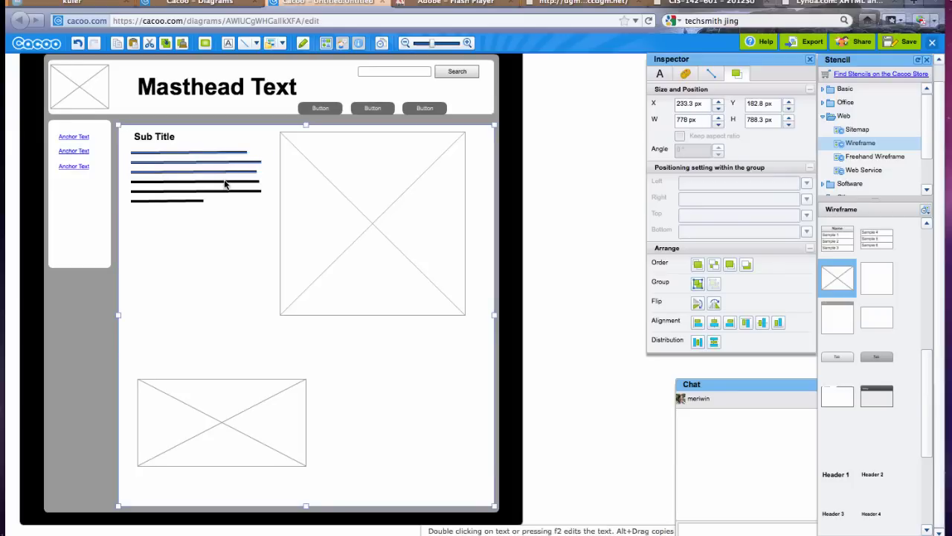
left_click(226, 182, "shift")
left_click(227, 192, "shift")
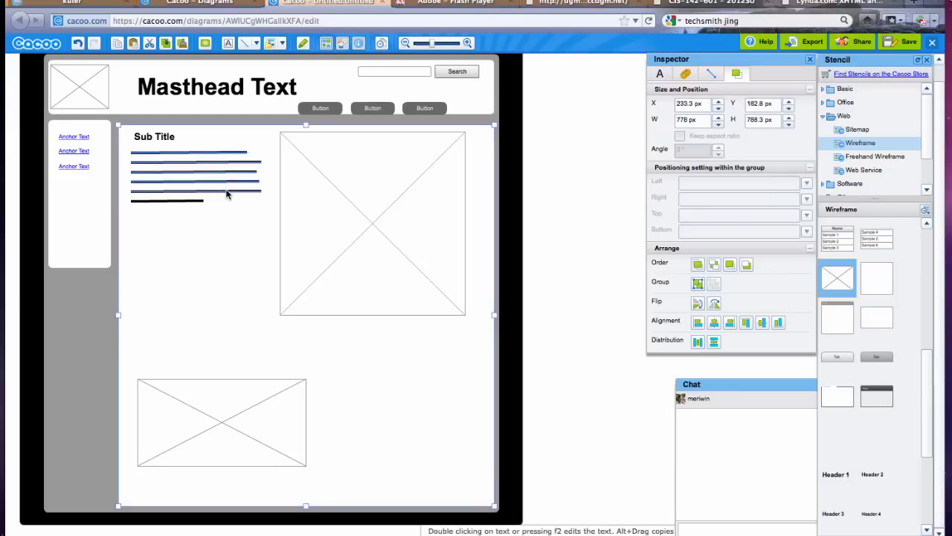
left_click(201, 202, "shift")
left_click(203, 218, "shift")
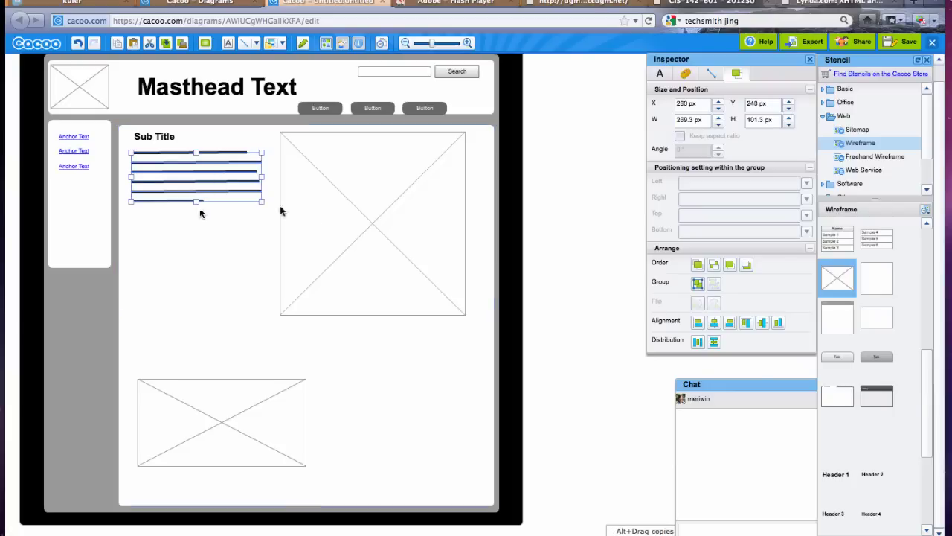
left_click(698, 284)
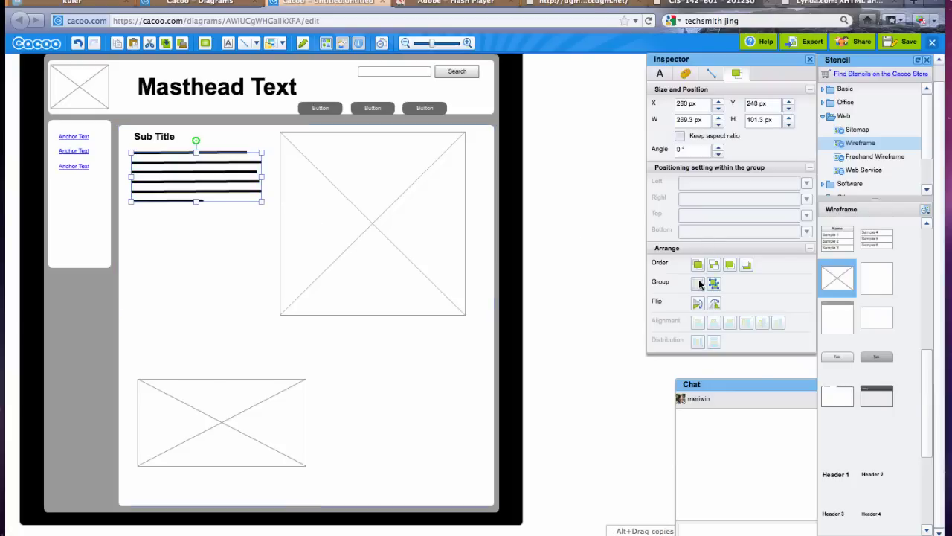
Paste two paragraph-block copies: one under the first block, one beside the lower image at X 651.3, Y 747.3
left_click(136, 41)
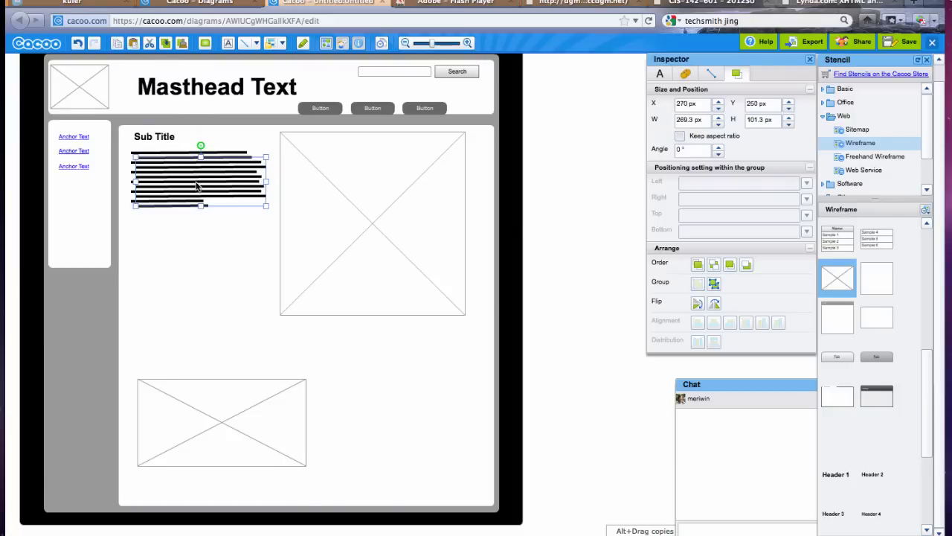
mouse_move(195, 190)
left_mouse_down()
mouse_move(188, 259)
mouse_move(192, 181)
left_mouse_up()
left_click_drag(149, 276, 149, 282)
left_click(98, 287)
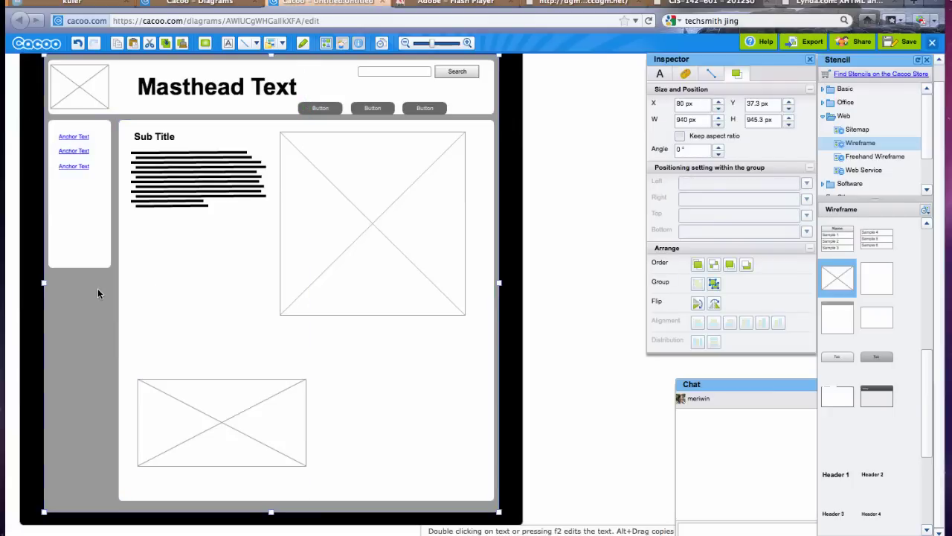
left_click(173, 192)
left_click_drag(173, 193, 177, 277)
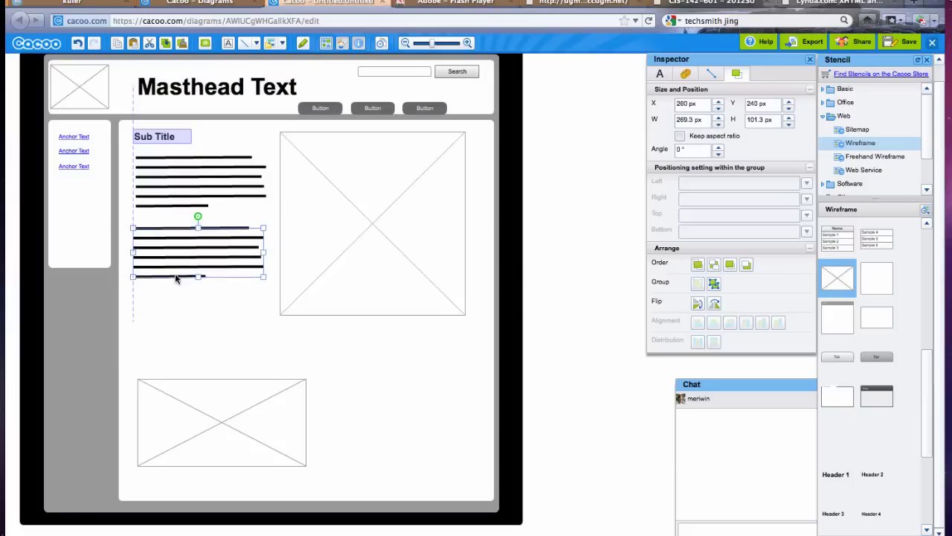
left_click(133, 43)
left_click_drag(177, 176, 373, 427)
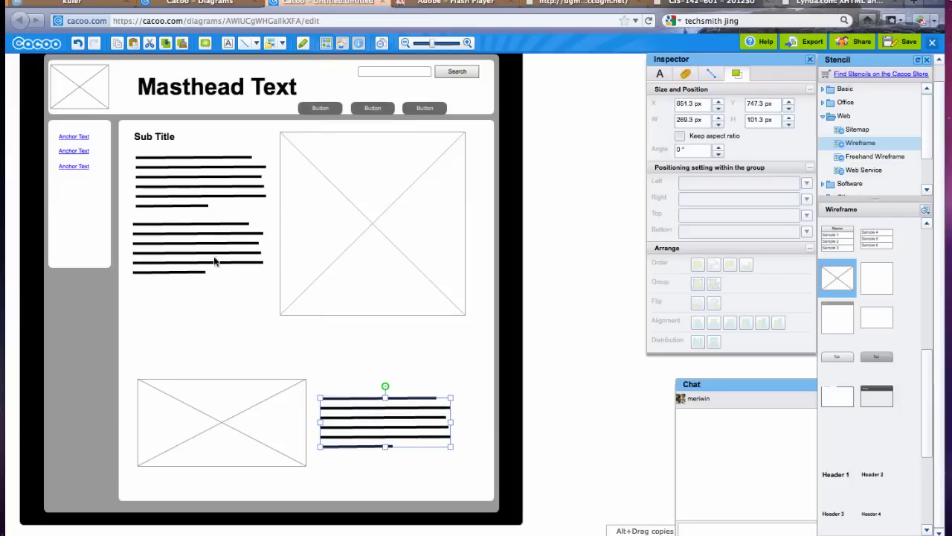